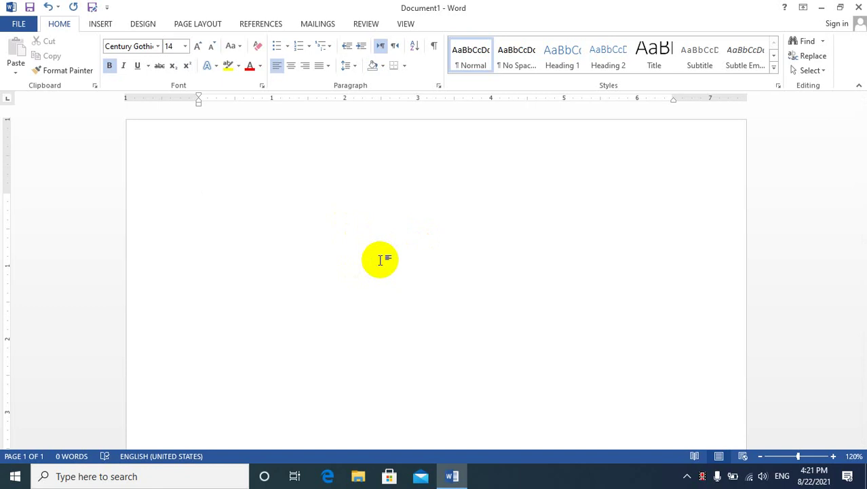
Type the heading 'Computer Password' with a ### double border beneath it, then minimize Word.
text(Computer Pas)
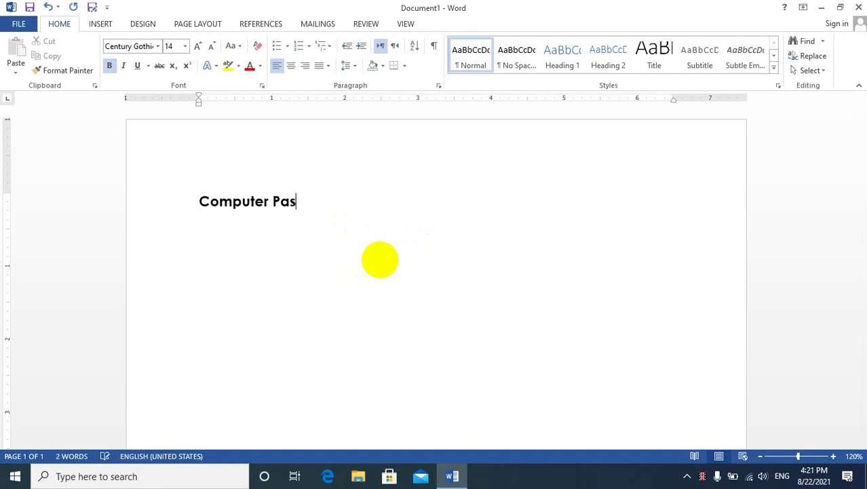
key(BackSpace)
key(BackSpace)
key(BackSpace)
key(BackSpace)
text(Password)
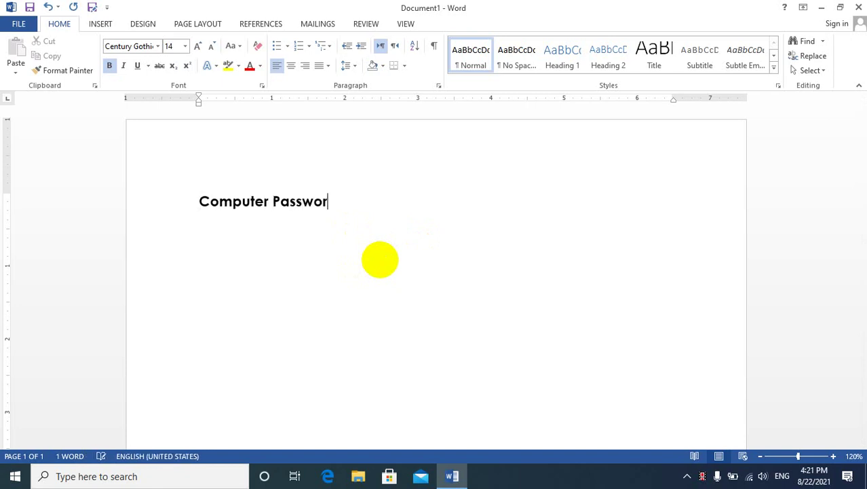
key(Return)
text(####)
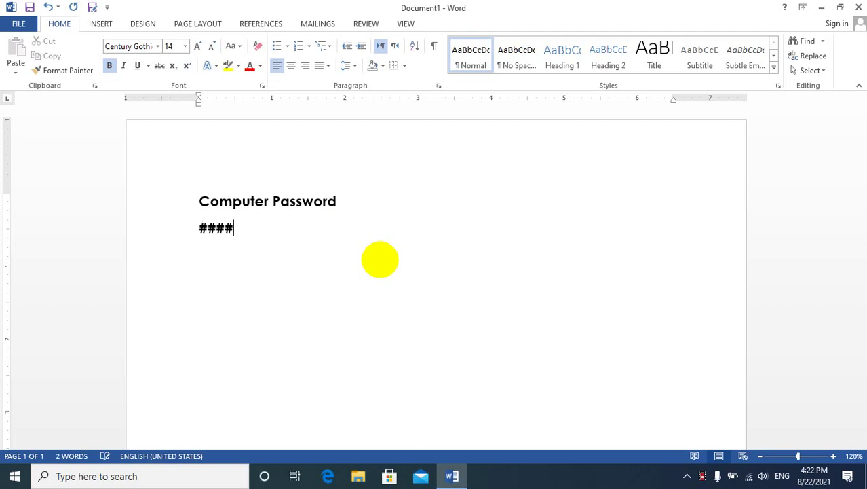
key(Return)
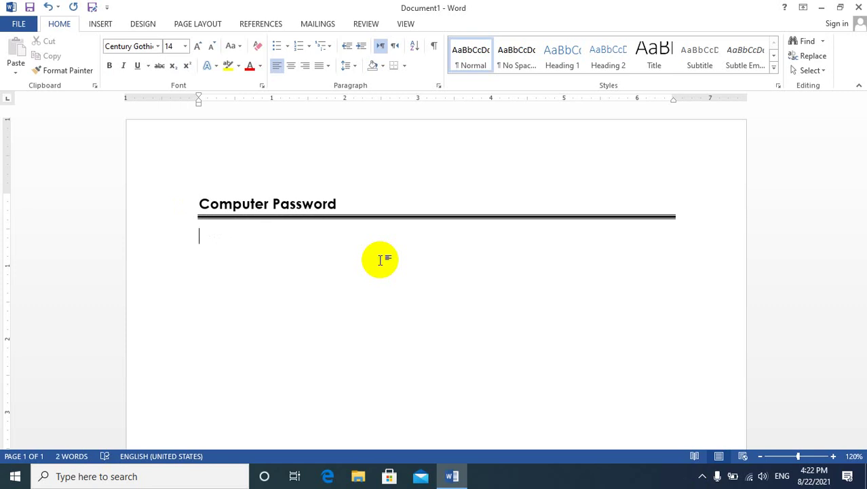
click(814, 9)
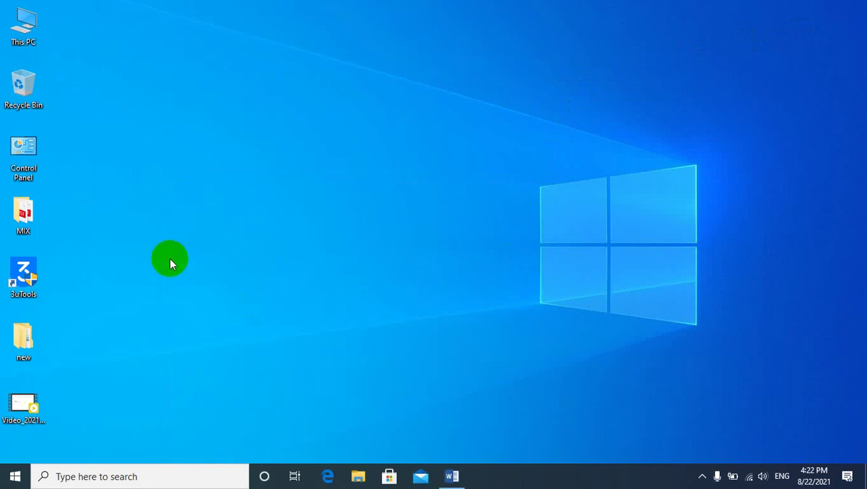
double_click(25, 144)
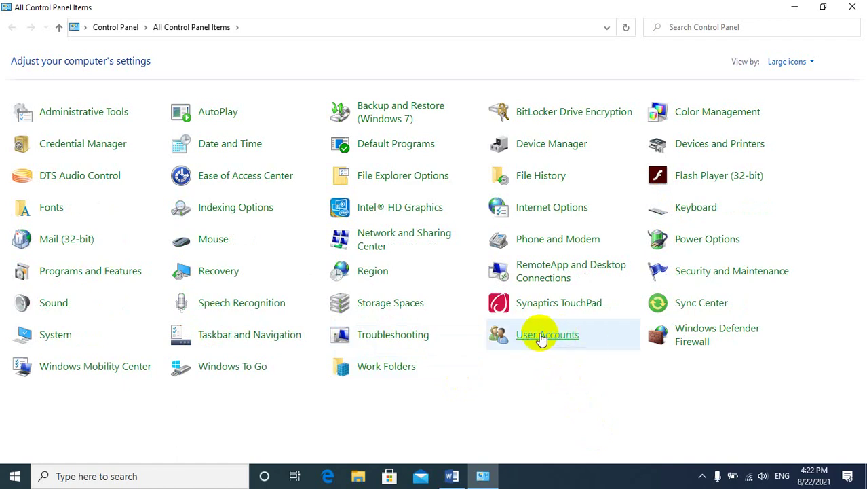
click(543, 338)
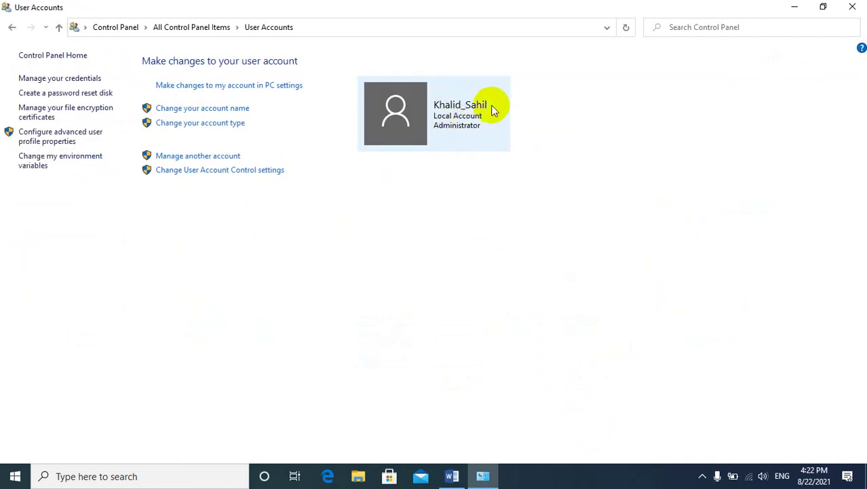
click(433, 105)
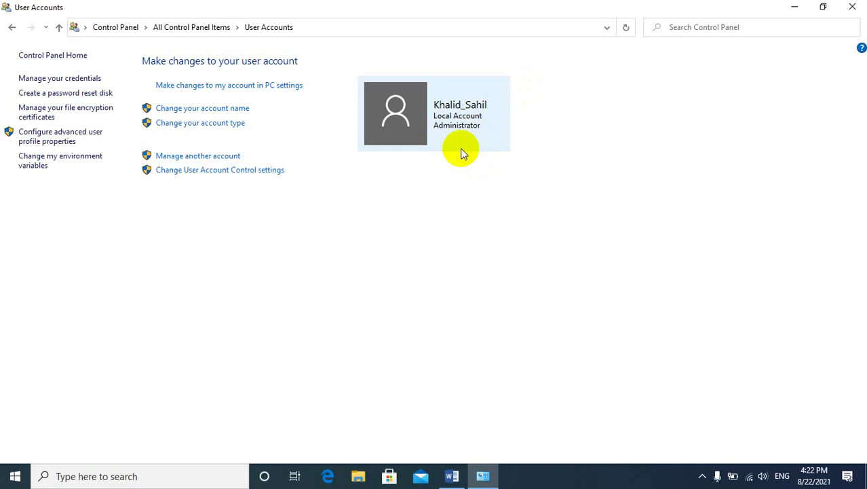
click(852, 7)
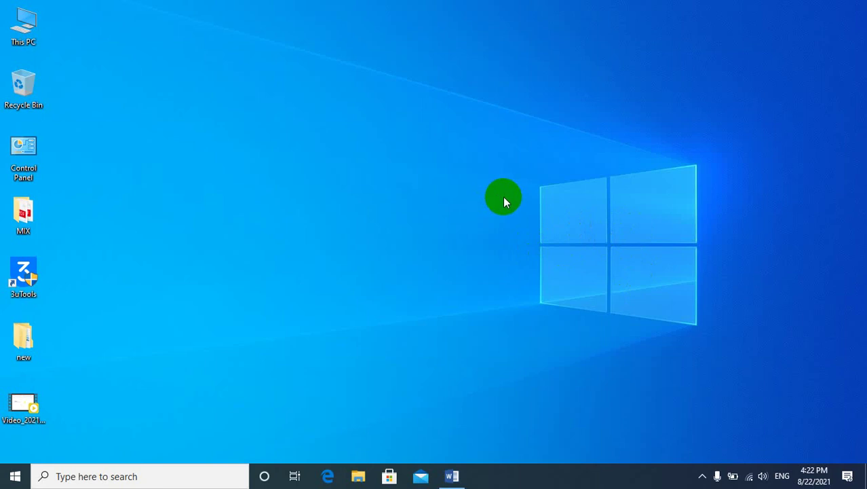
Lock the PC with Win+L, sign back in, and bring the Word document back.
key(super+l)
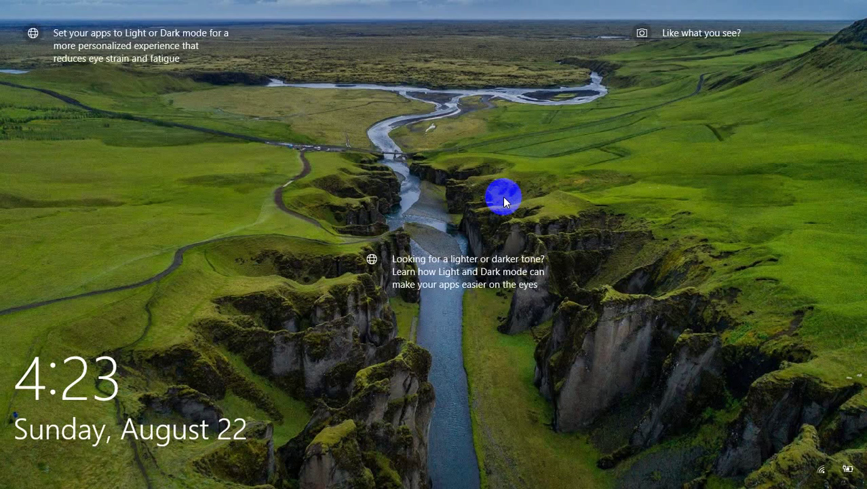
click(503, 197)
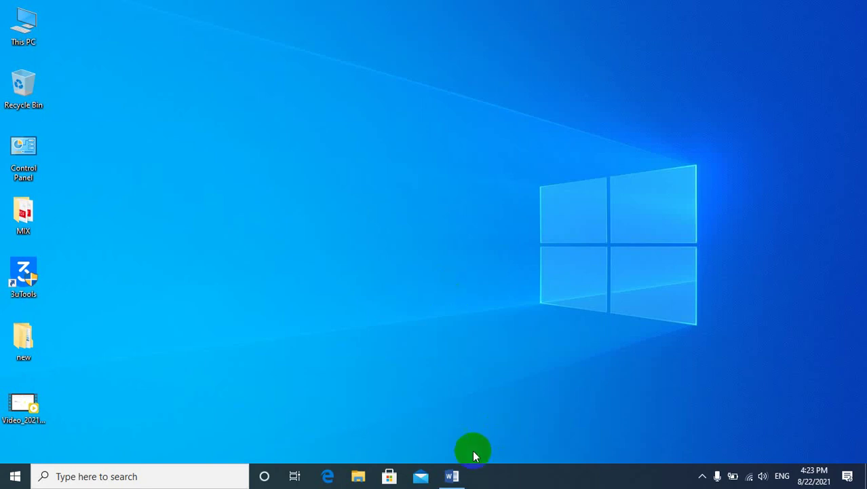
click(458, 470)
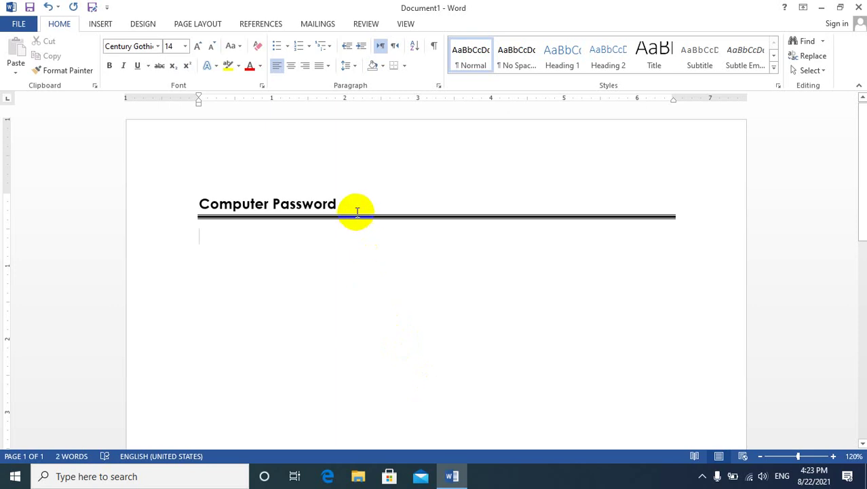
Append 'Computer Manage' to the heading, then minimize Word.
click(354, 206)
text(Compu)
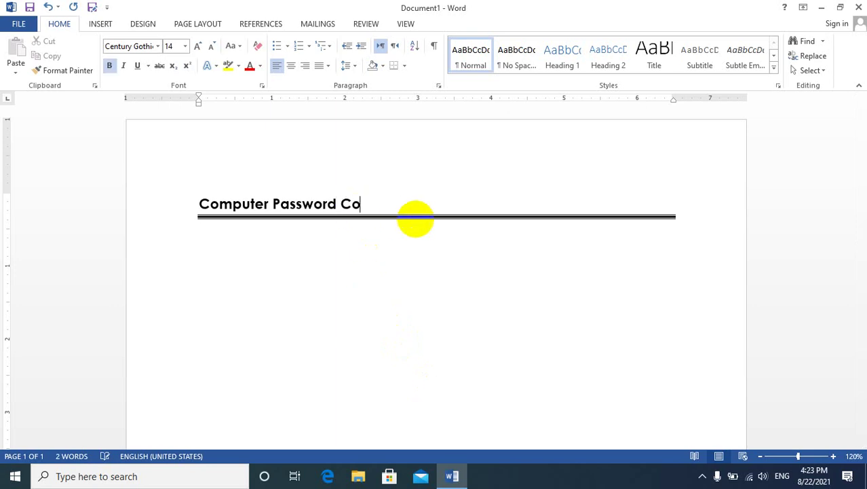
text(ter Manage)
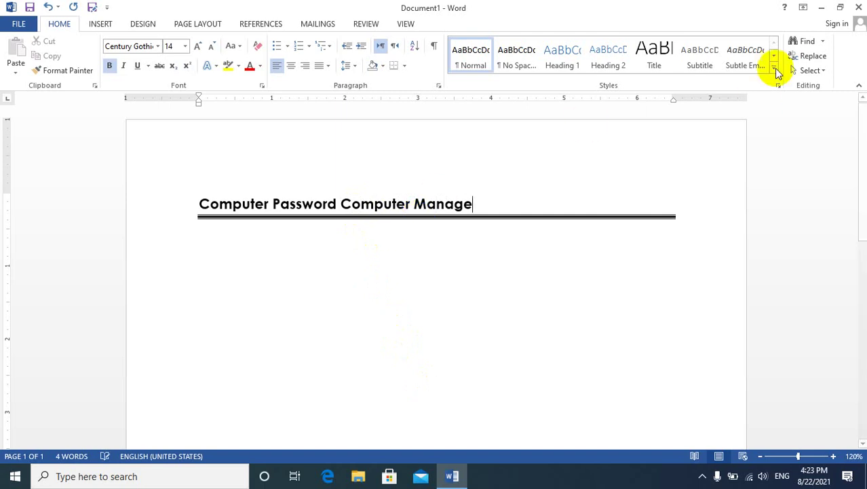
click(821, 8)
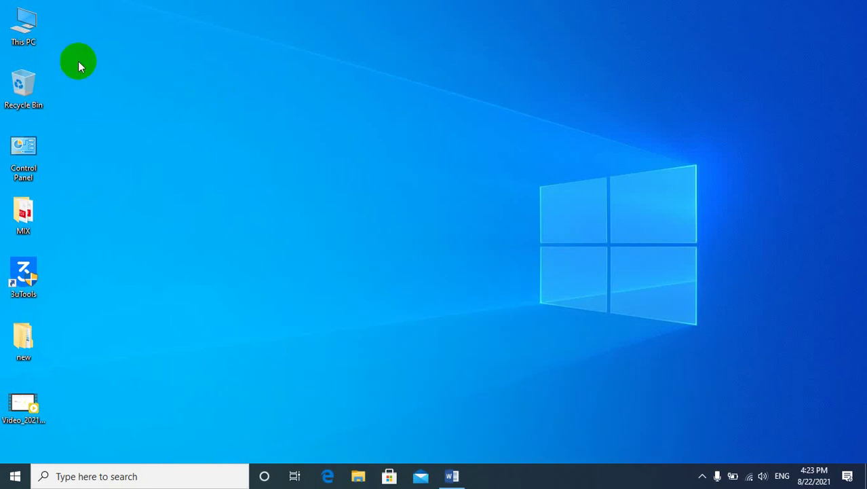
Open Computer Management from This PC and select the signed-in account in Local Users and Groups > Users.
right_click(28, 15)
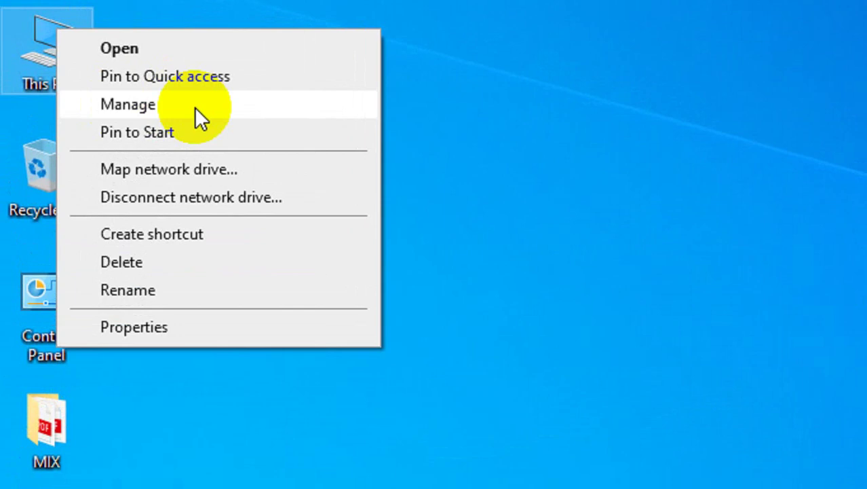
click(97, 53)
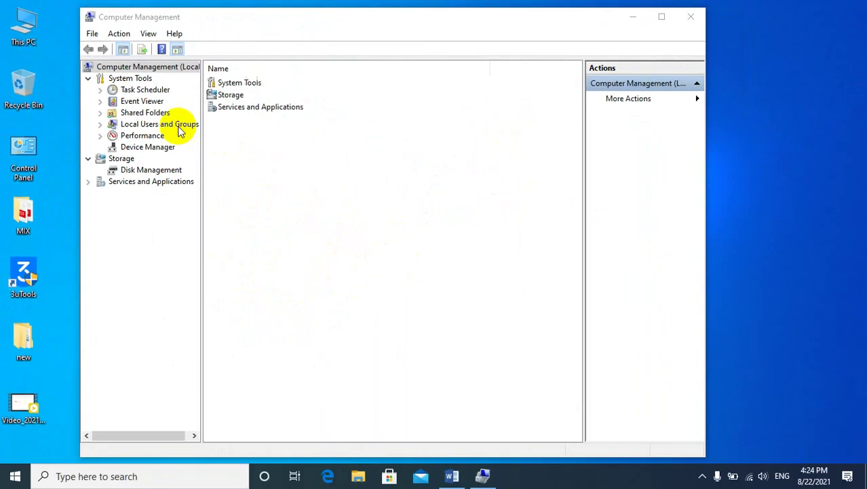
click(392, 254)
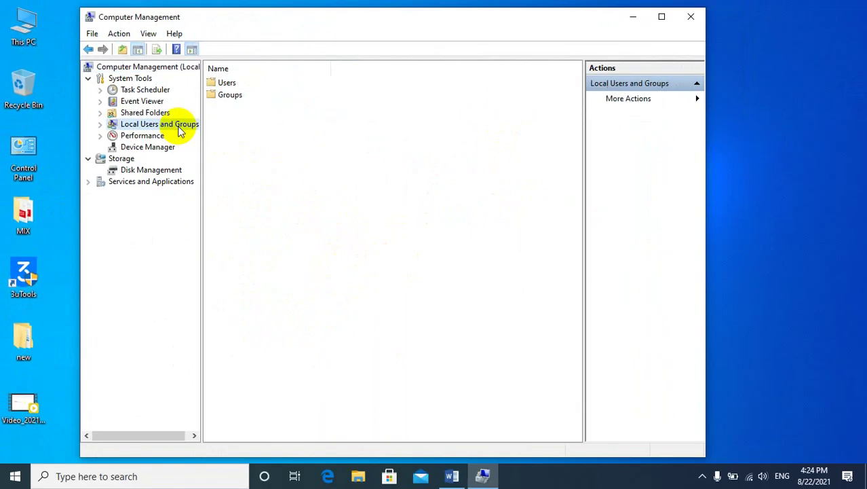
click(72, 141)
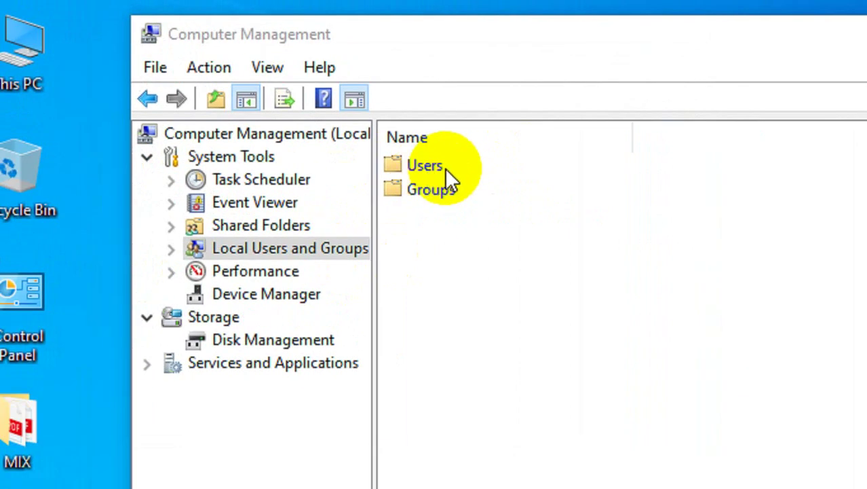
double_click(220, 83)
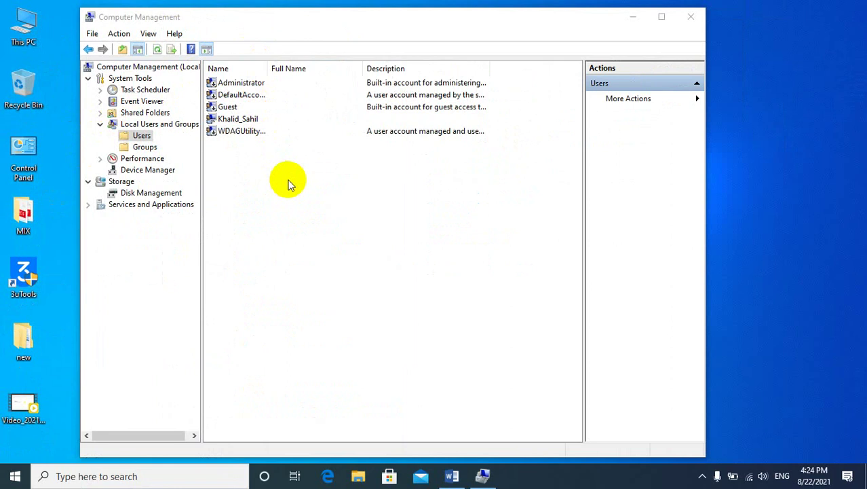
click(230, 121)
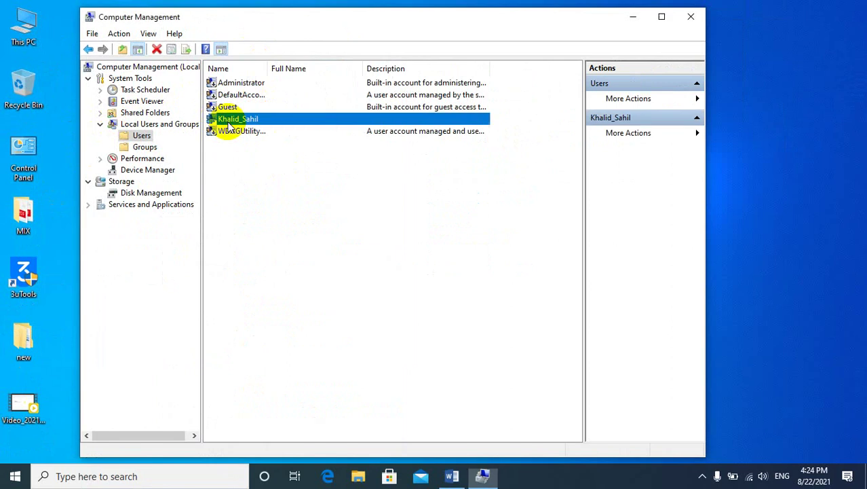
Set and confirm a new password for the selected local account, then close Computer Management.
right_click(228, 124)
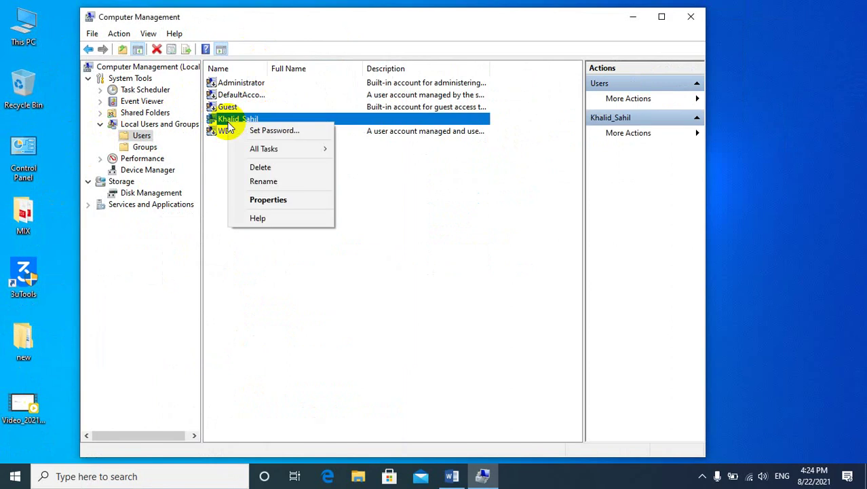
click(304, 131)
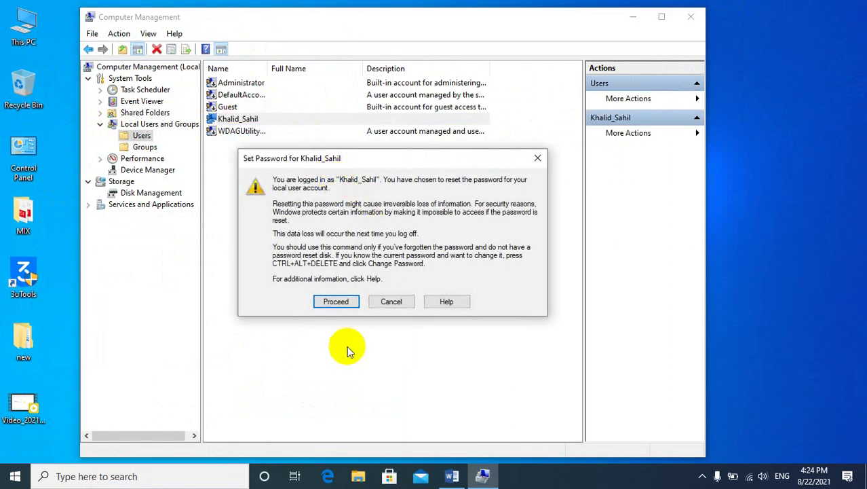
click(335, 302)
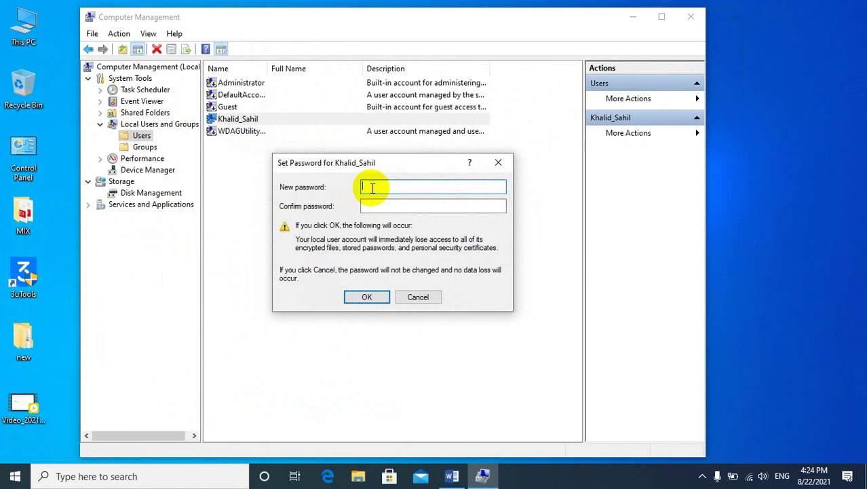
text(12)
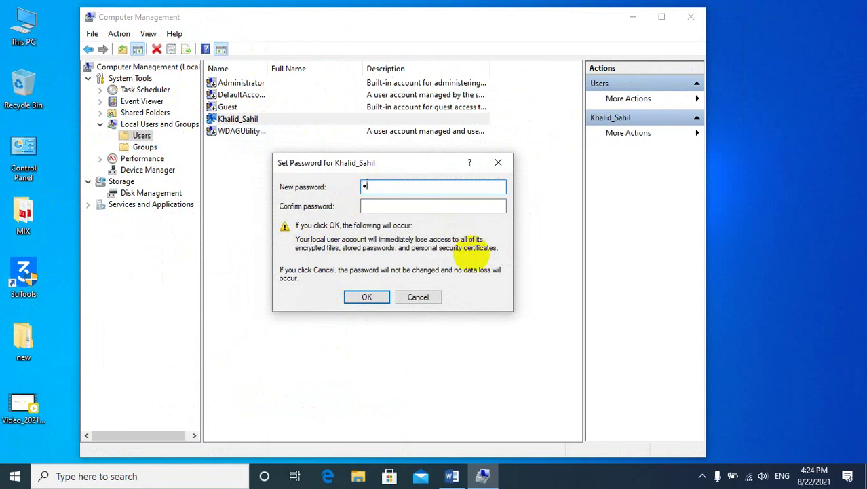
text(3)
click(410, 210)
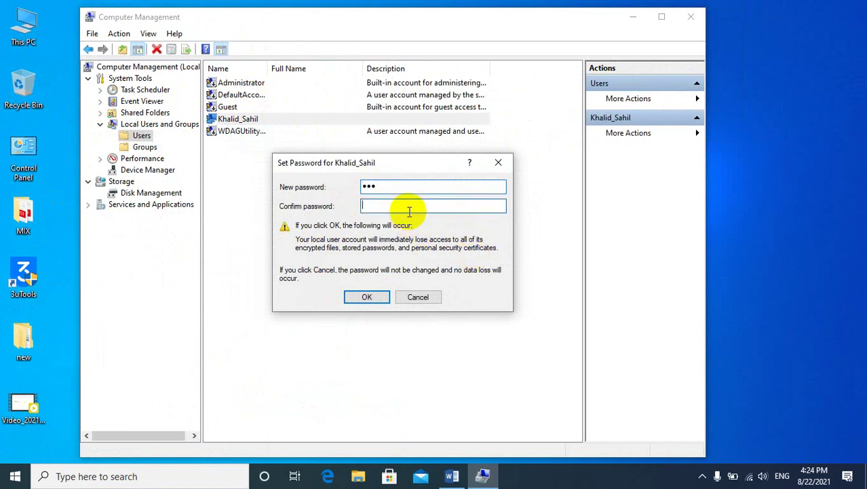
text(123)
click(368, 297)
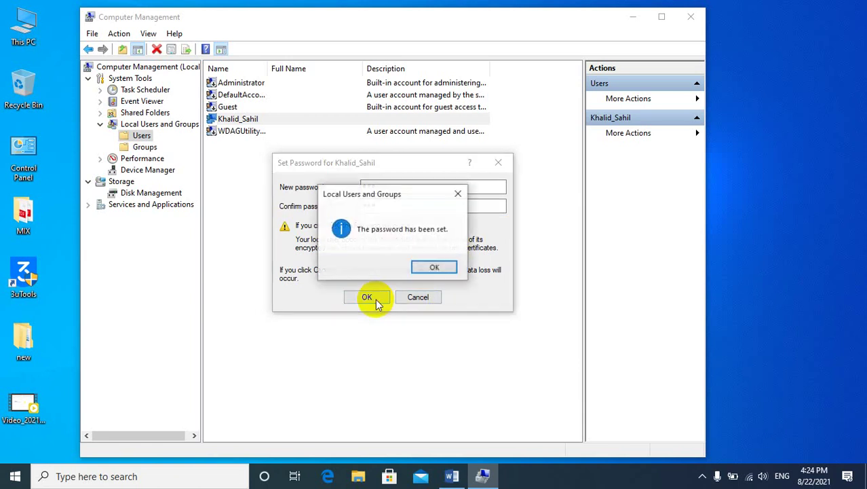
click(446, 265)
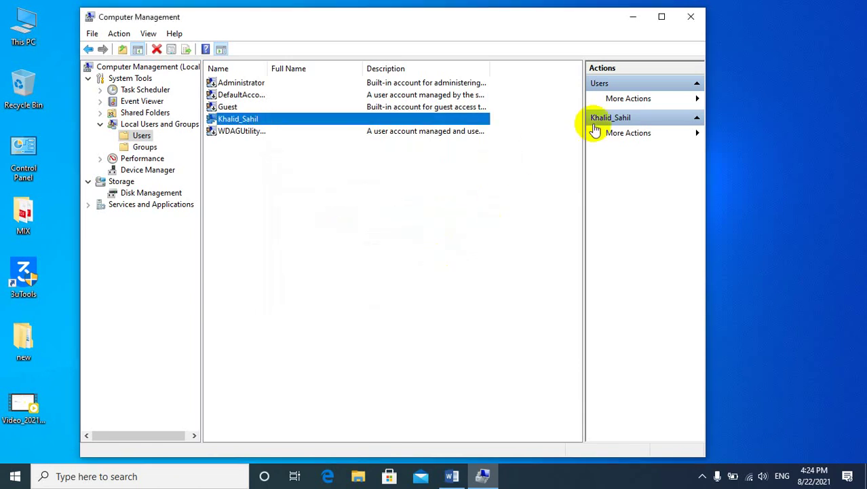
click(689, 16)
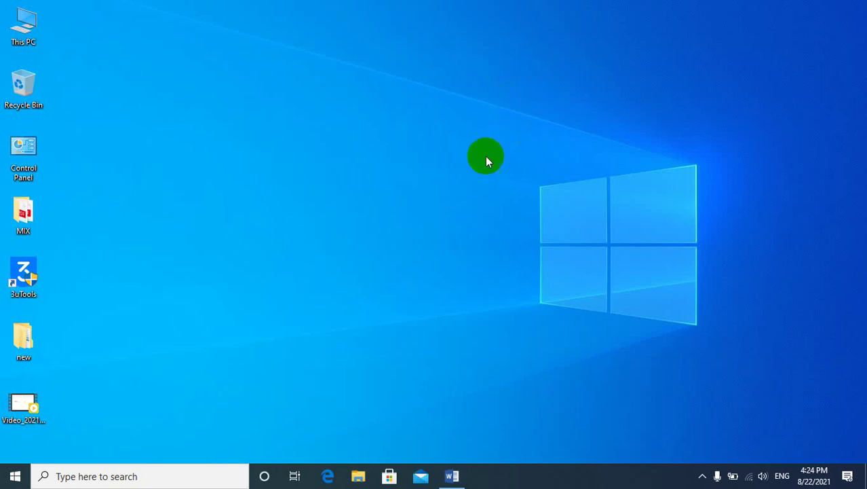
double_click(36, 149)
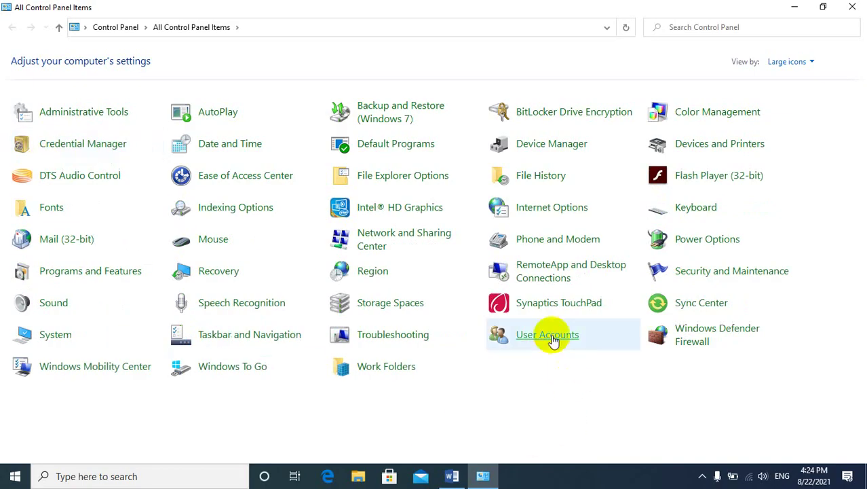
click(548, 334)
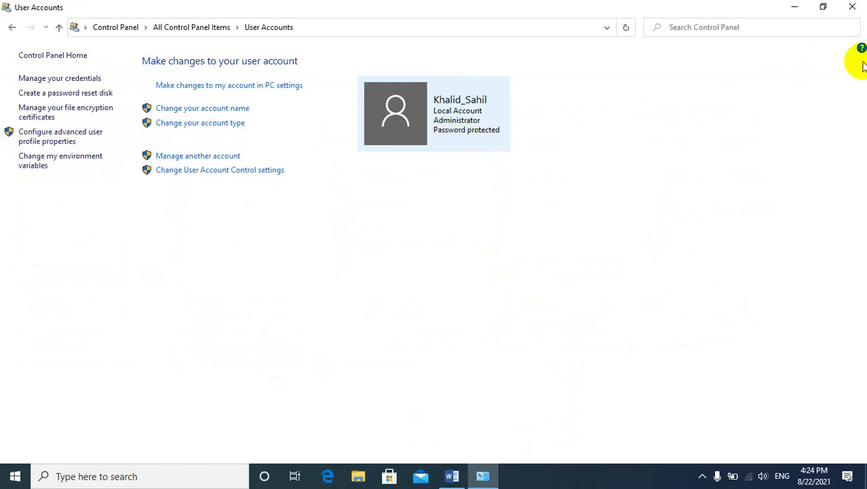
click(849, 5)
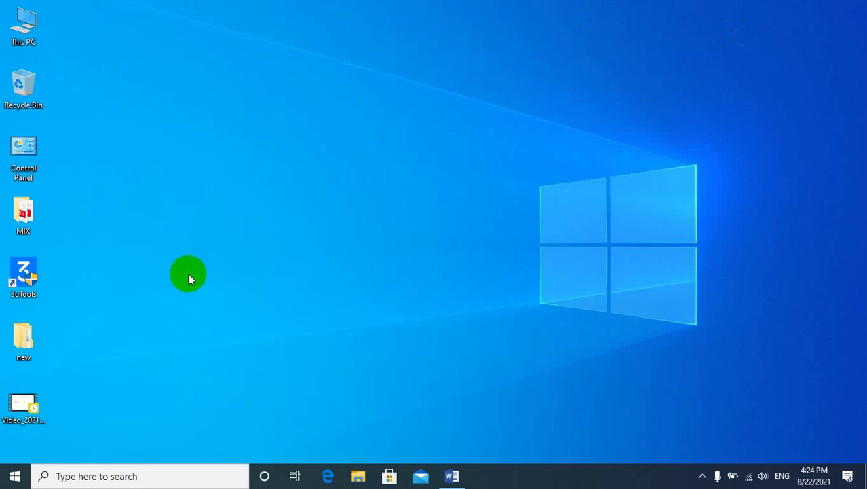
key(super+l)
Restore Word and start a numbered list with '1. Computer Password'.
click(452, 475)
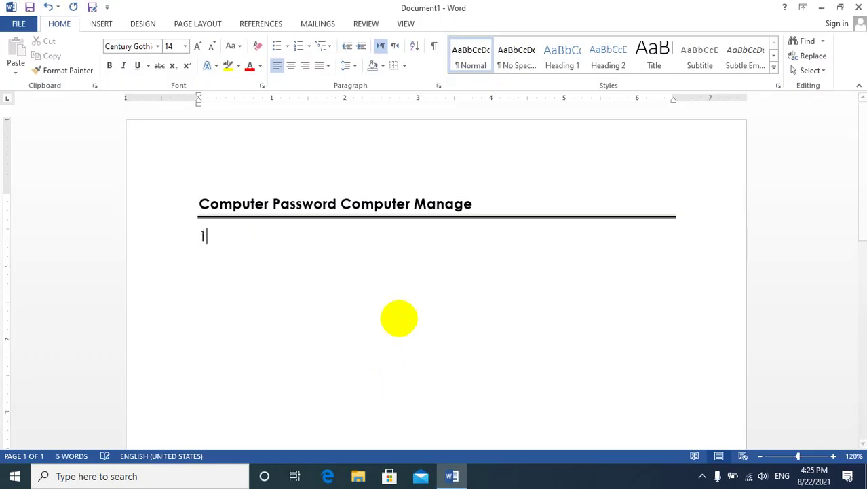
text(1. P)
key(BackSpace)
text(Compte)
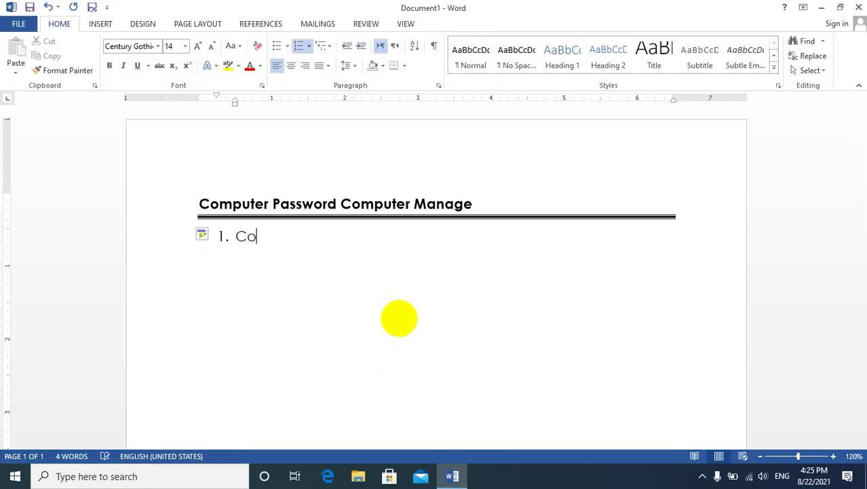
key(BackSpace)
text(u)
key(BackSpace)
key(BackSpace)
text(uter Password)
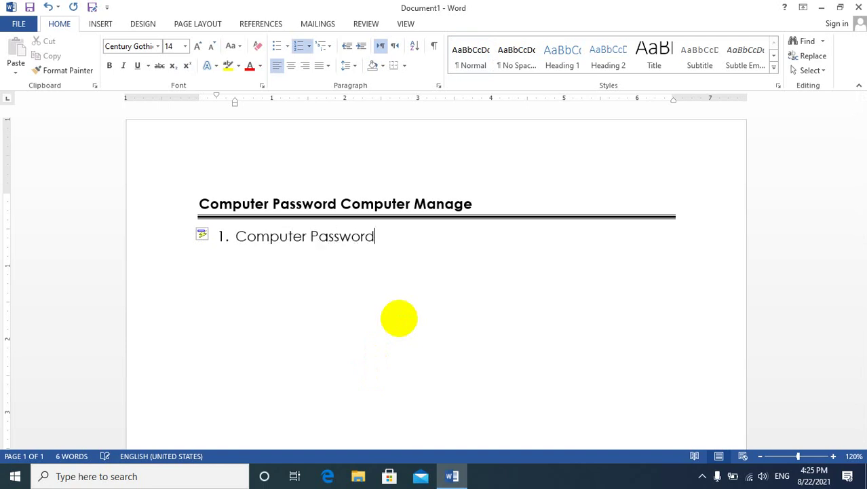
Add 'Change Password' and 'Remove Password' as list items 2 and 3, then minimize Word.
key(Return)
text(Chagngh)
key(BackSpace)
key(BackSpace)
key(BackSpace)
key(BackSpace)
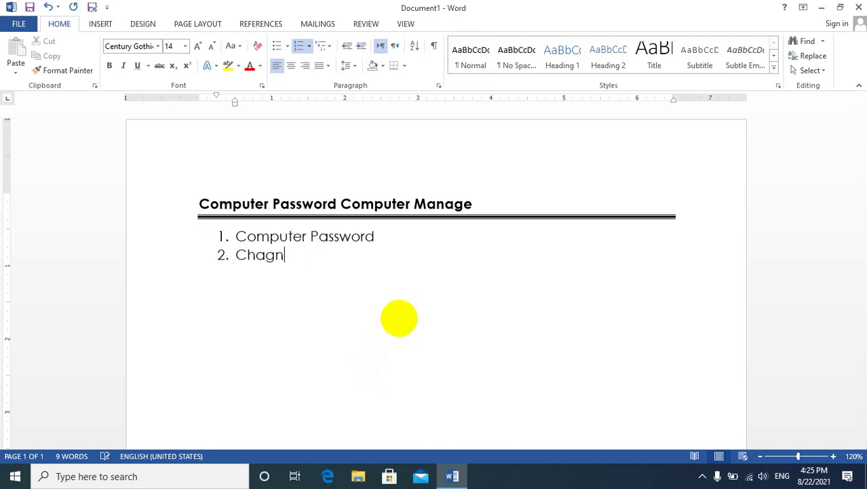
text(nge Password)
key(Return)
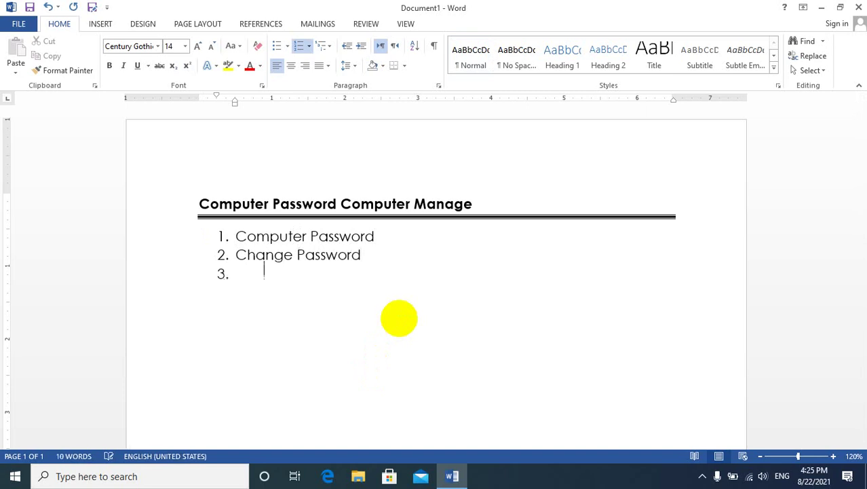
text(Remove Password)
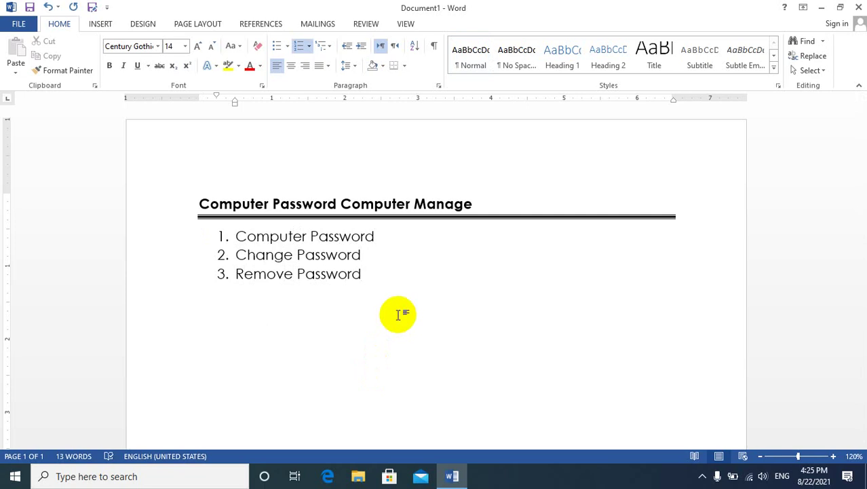
click(822, 9)
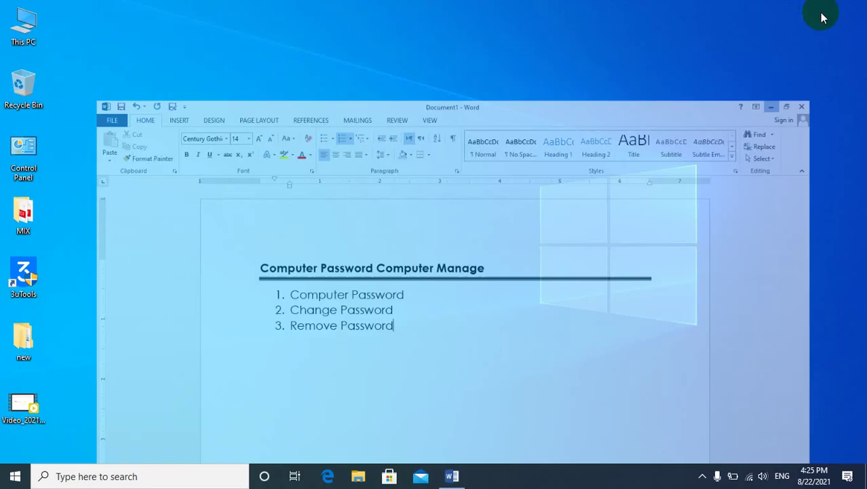
Open Computer Management via This PC and select the signed-in account under Local Users and Groups > Users.
right_click(28, 37)
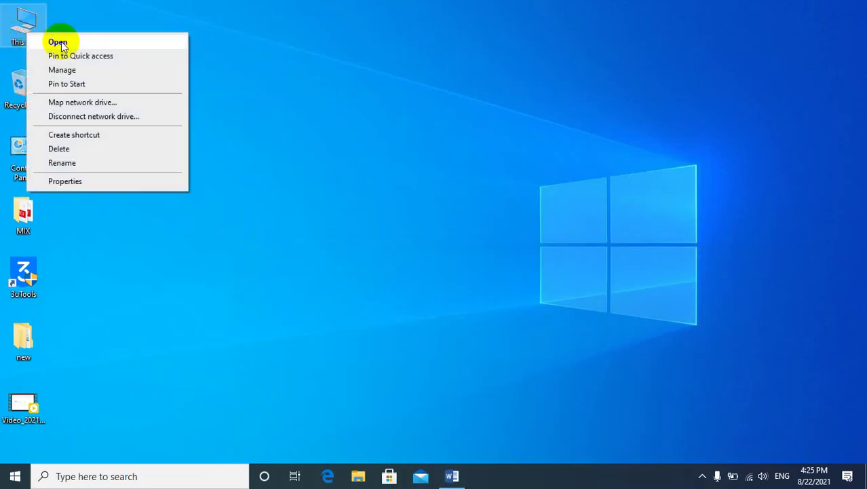
click(72, 69)
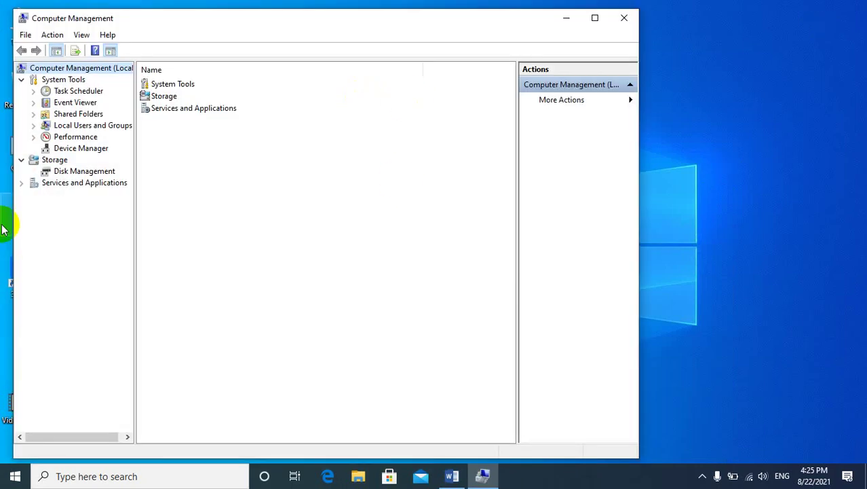
click(68, 127)
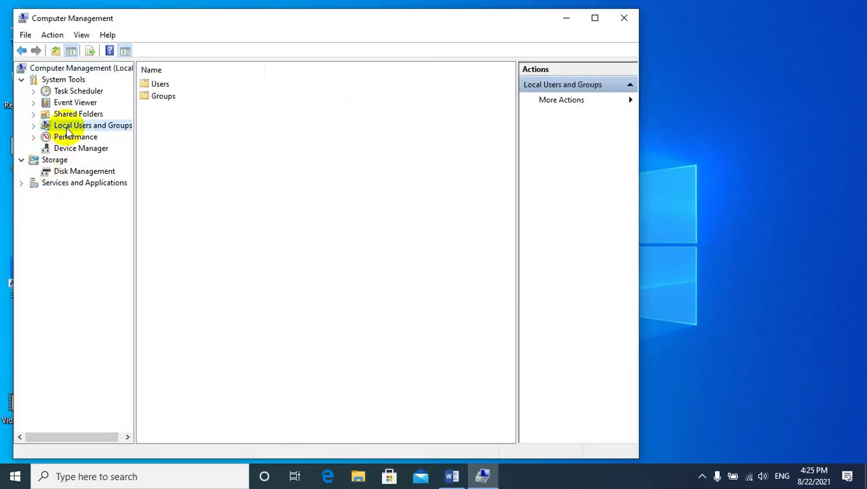
click(150, 86)
double_click(151, 86)
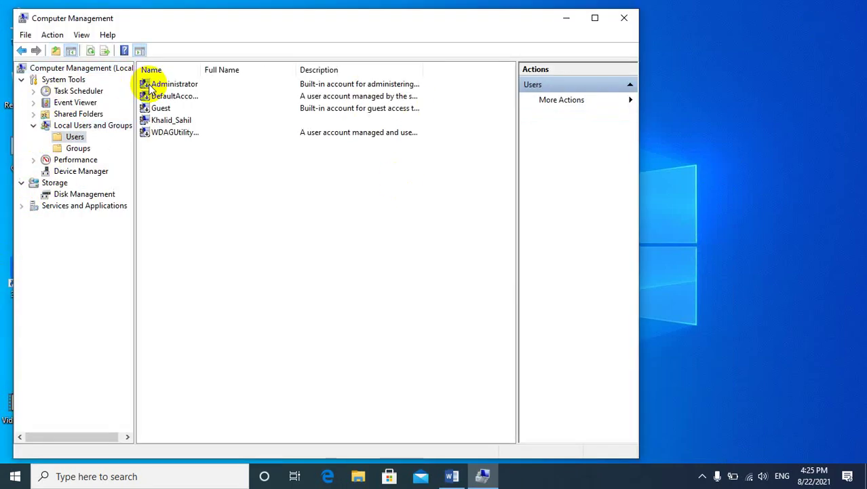
click(158, 121)
Set and confirm a new password for that account, then close Computer Management.
right_click(158, 123)
click(204, 131)
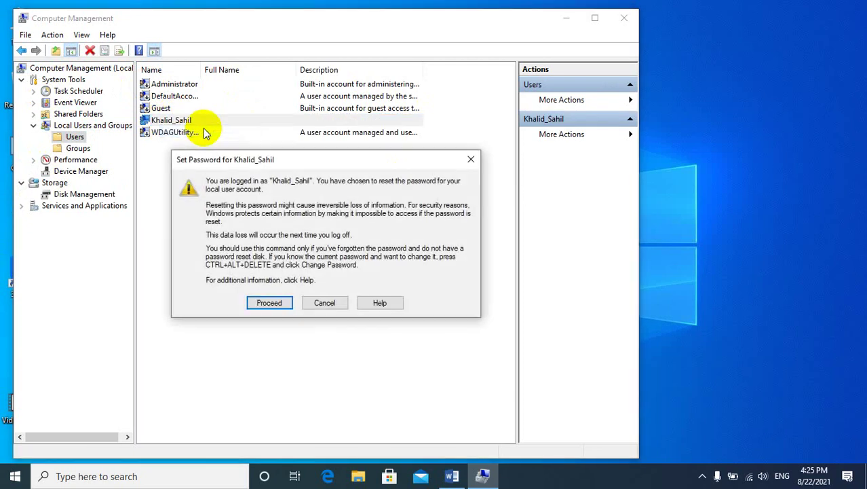
click(257, 302)
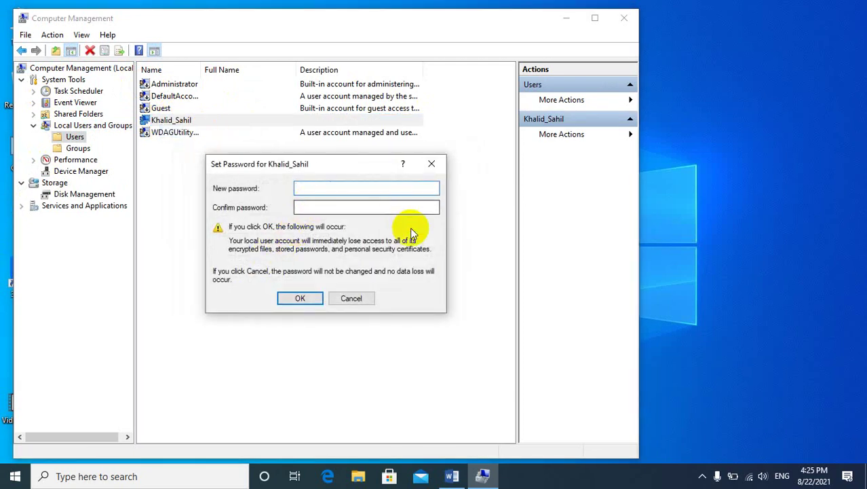
text(••••)
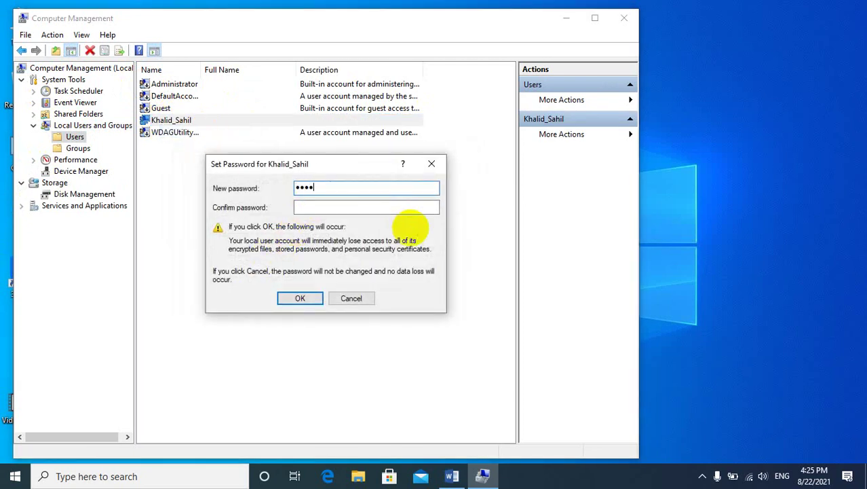
key(Tab)
text(•••)
click(290, 297)
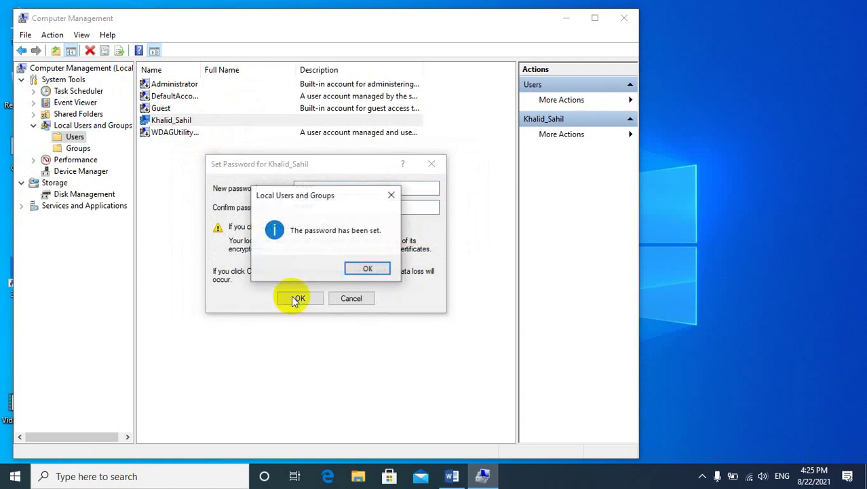
click(359, 271)
click(617, 21)
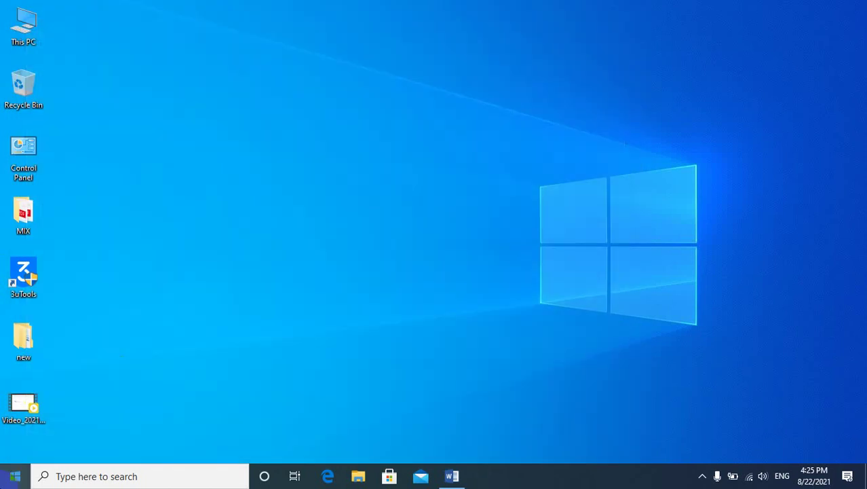
key(super+l)
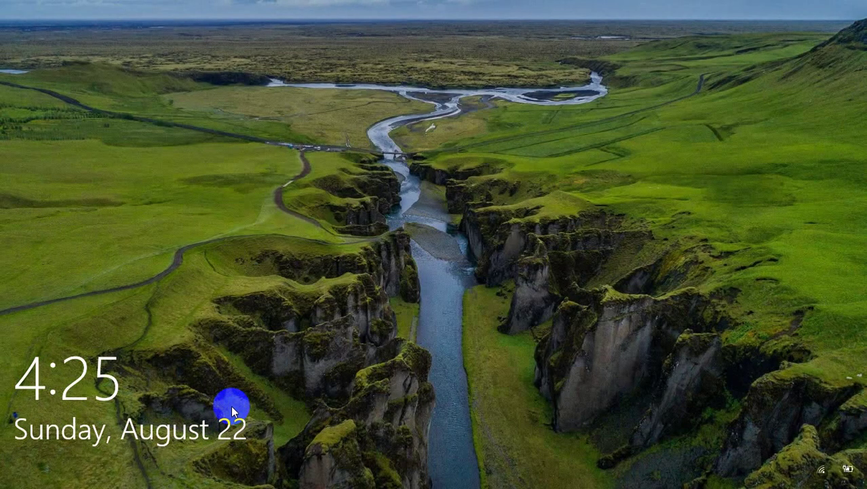
click(231, 405)
click(231, 405)
click(231, 405)
click(231, 405)
click(231, 406)
click(231, 406)
click(231, 405)
click(230, 405)
click(231, 405)
click(230, 405)
click(230, 405)
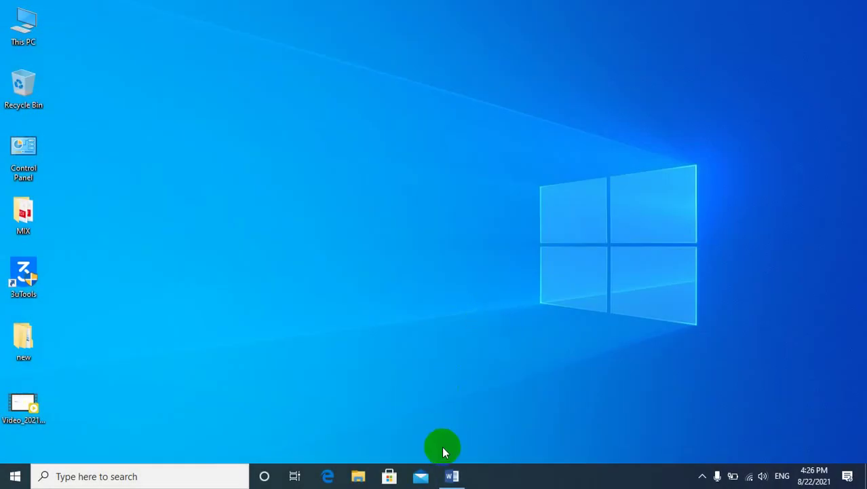
Open Computer Management from This PC and list the accounts in Local Users and Groups > Users.
right_click(23, 27)
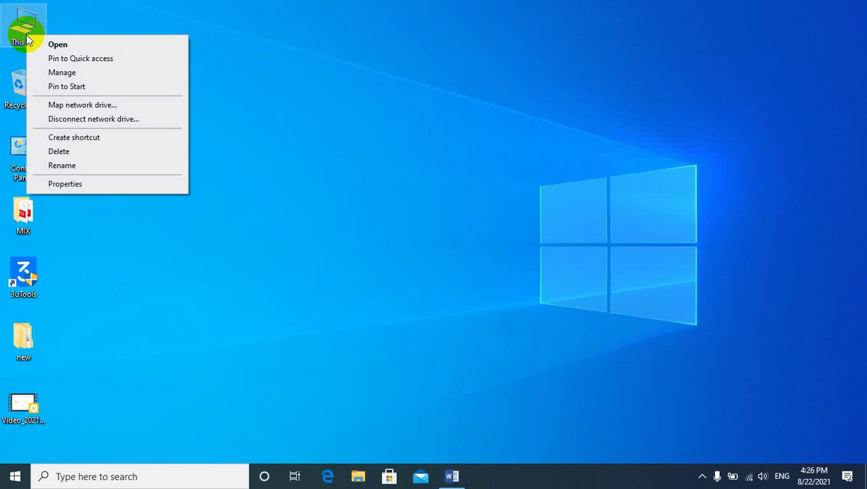
click(64, 73)
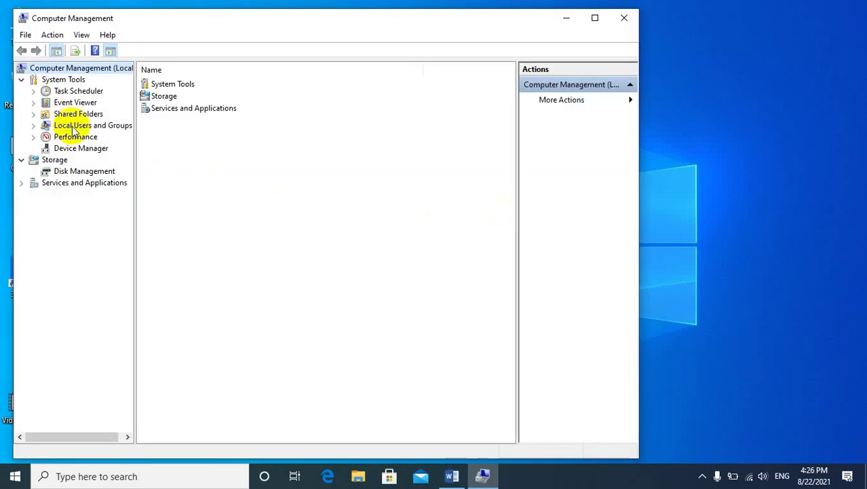
click(68, 126)
double_click(175, 89)
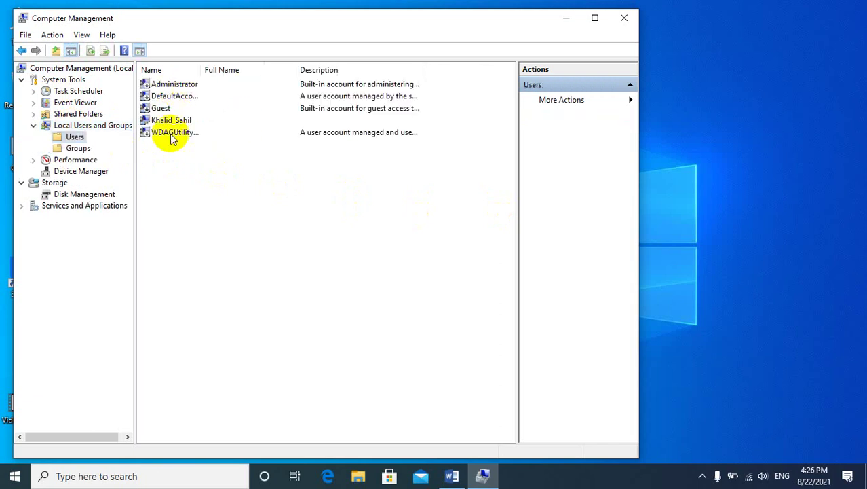
Apply a blank password to the user's account with both fields left empty, then close the console.
right_click(161, 120)
click(193, 129)
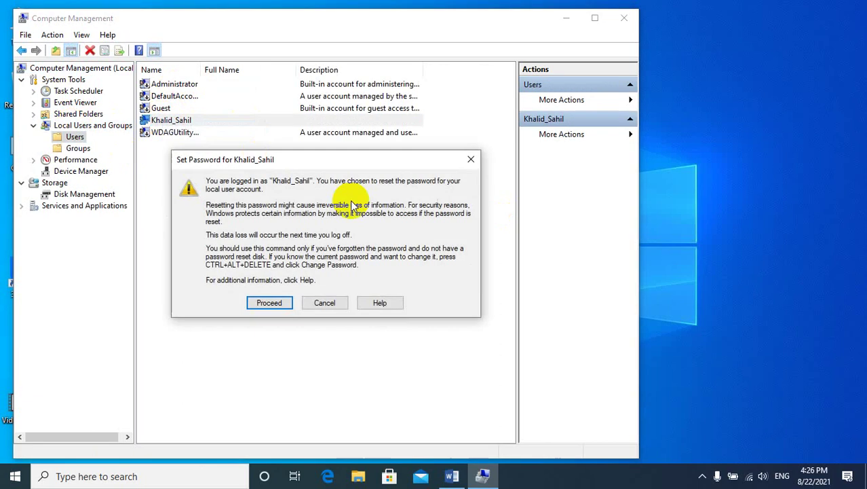
click(277, 302)
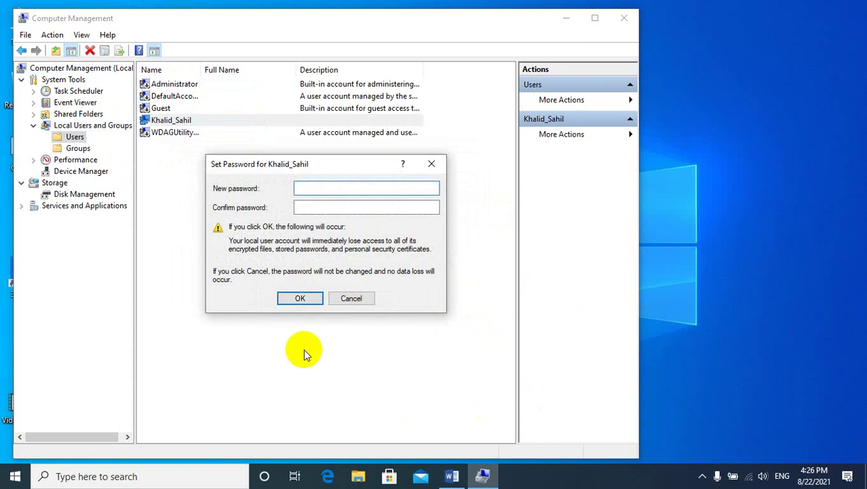
click(297, 301)
click(367, 268)
click(624, 18)
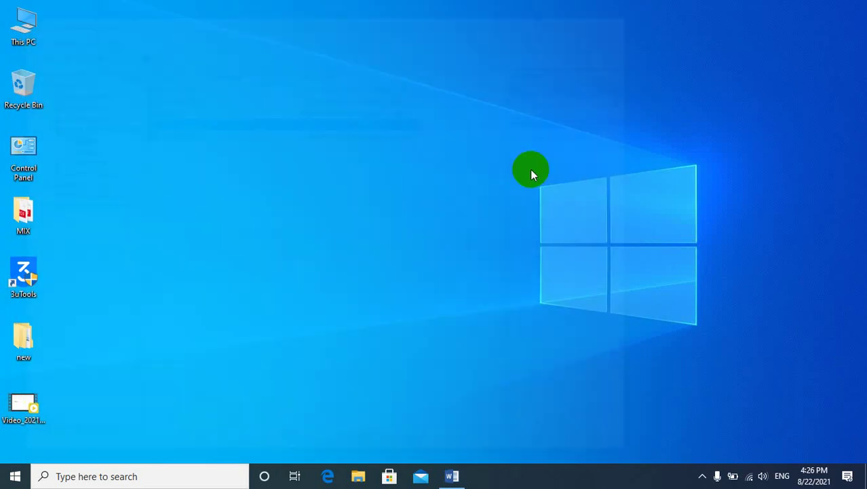
Restore Word, highlight the heading and the Computer, Change and Remove Password items, then minimize it.
click(452, 475)
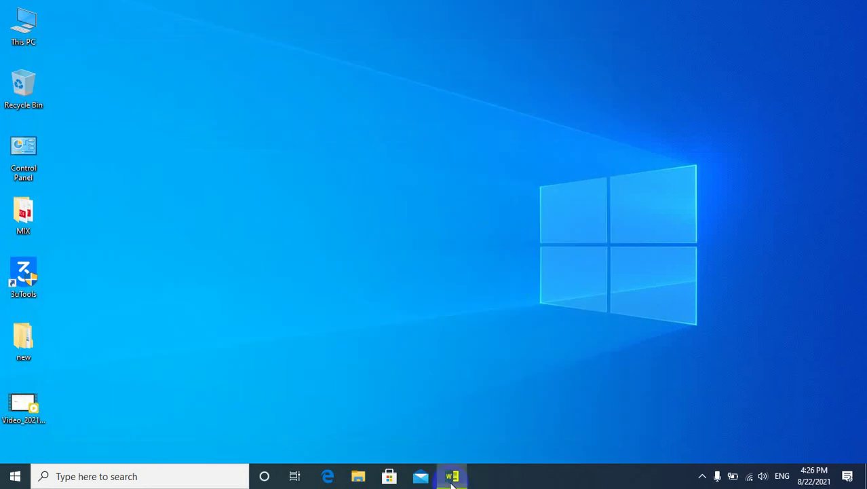
drag(408, 219, 209, 219)
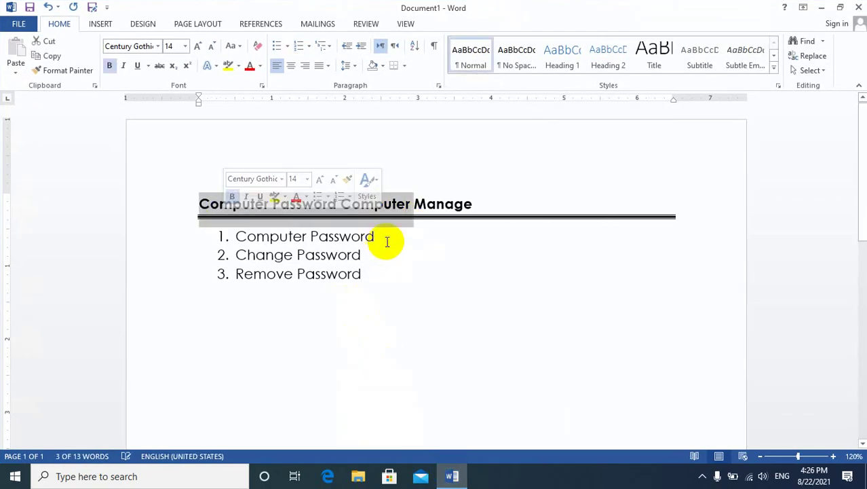
drag(388, 240, 242, 243)
drag(370, 256, 246, 254)
drag(367, 271, 267, 273)
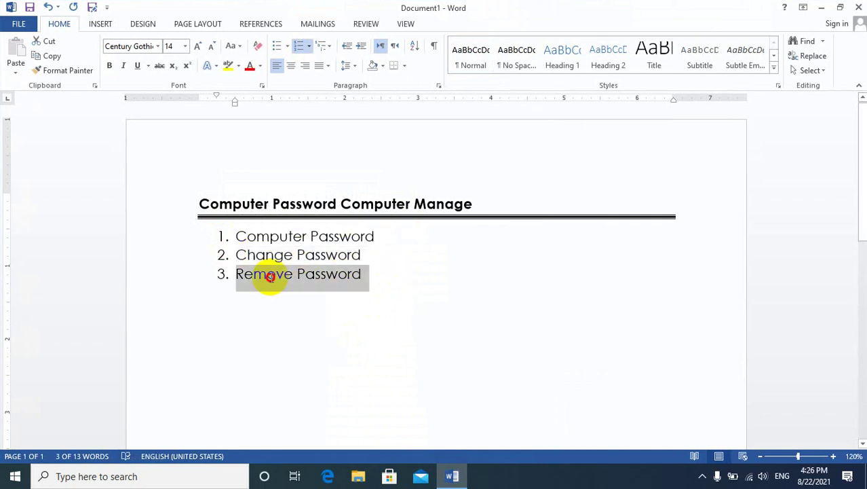
click(295, 341)
drag(473, 204, 364, 203)
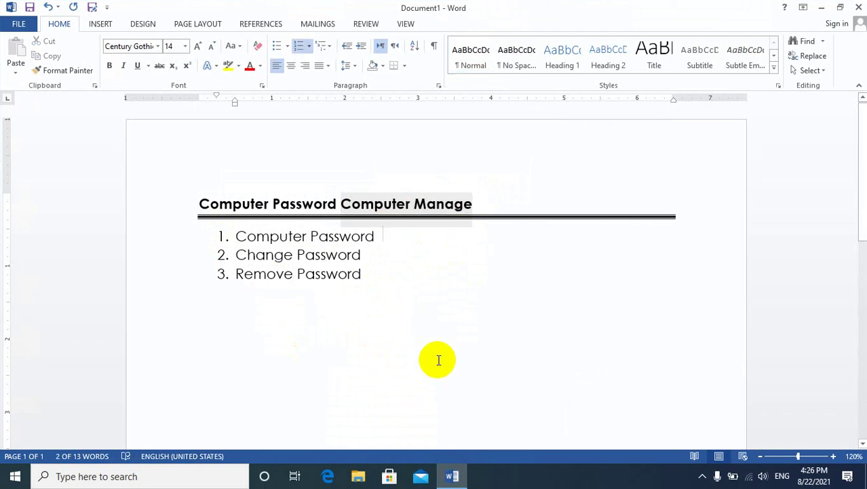
click(439, 360)
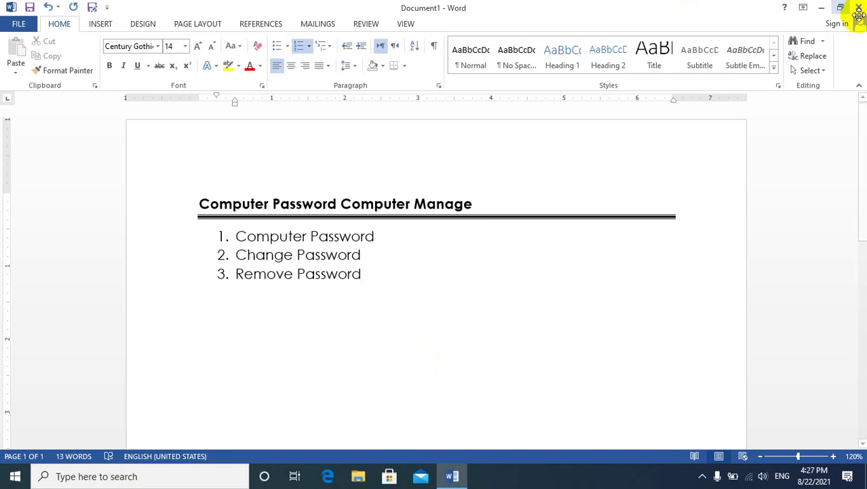
click(821, 8)
Open Computer Management from This PC and show the local accounts in Local Users and Groups > Users.
right_click(7, 37)
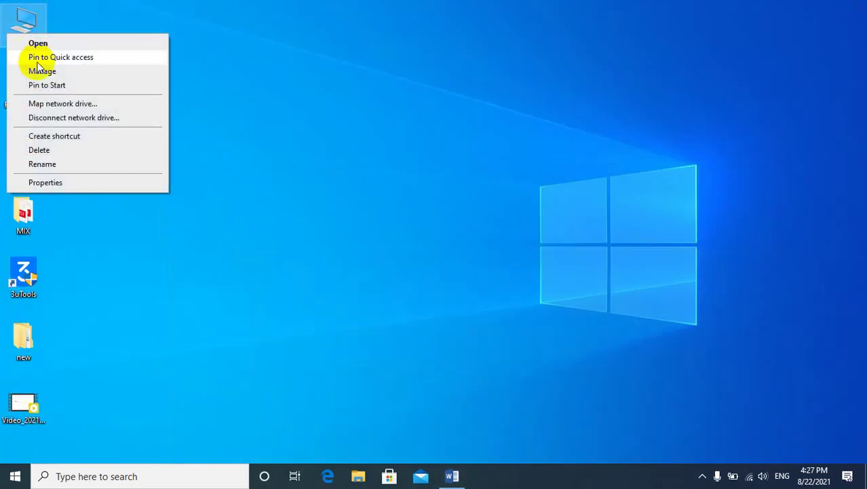
click(129, 97)
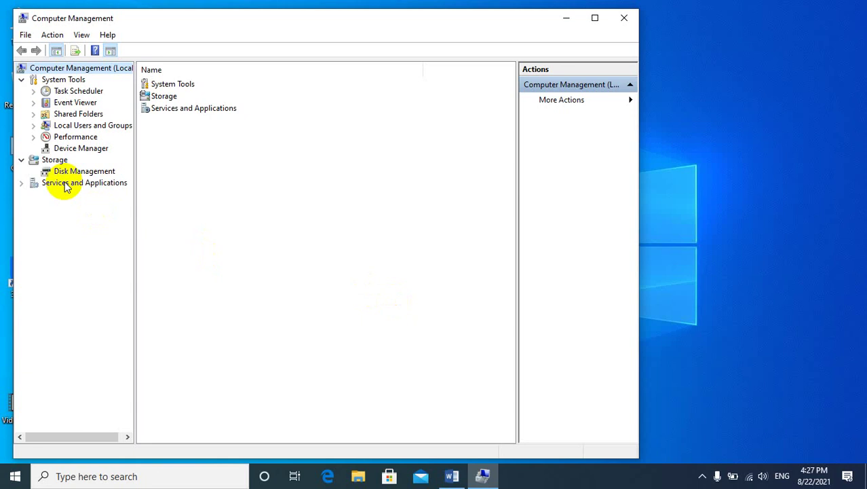
click(73, 126)
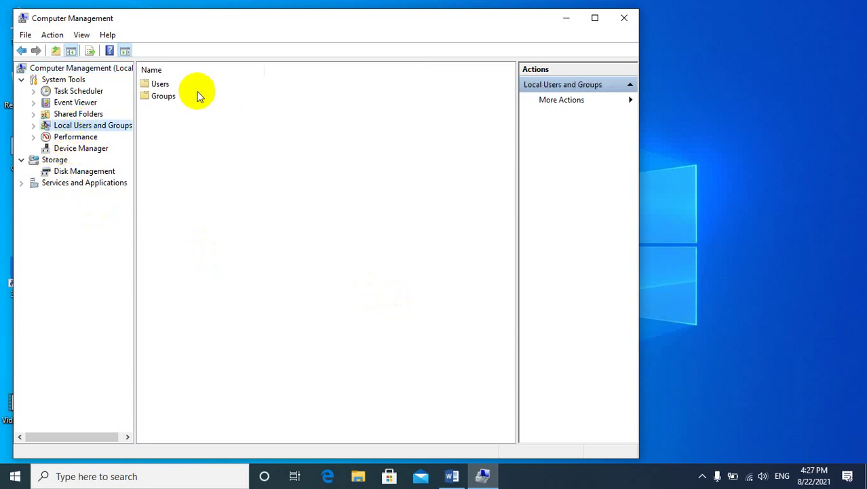
double_click(172, 86)
Set and confirm a new password on the user account, then close Computer Management.
right_click(173, 120)
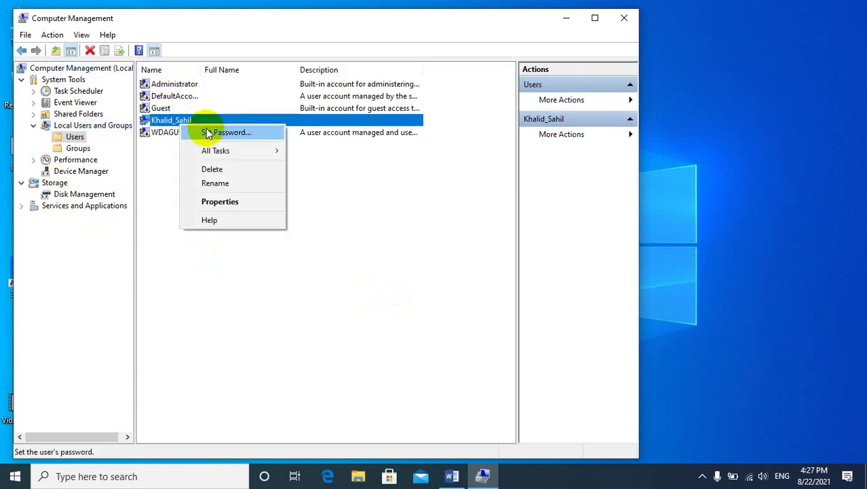
click(211, 132)
key(Return)
text(•)
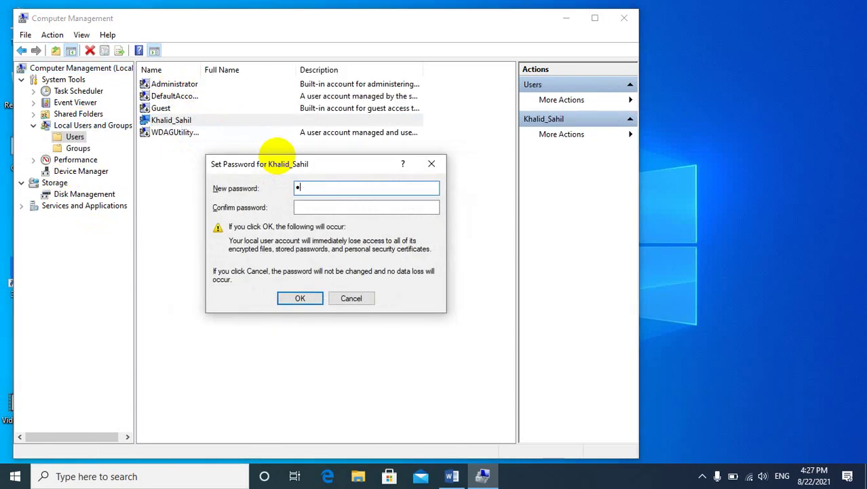
key(Tab)
text(•••)
key(Return)
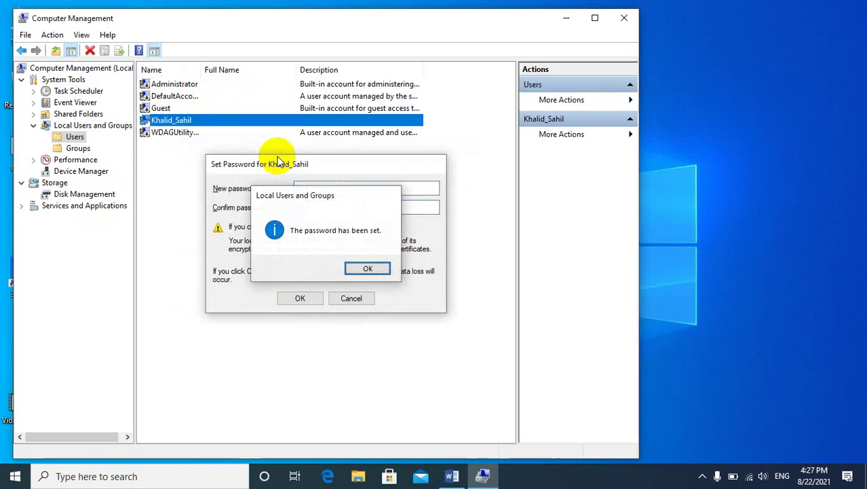
key(Return)
click(619, 12)
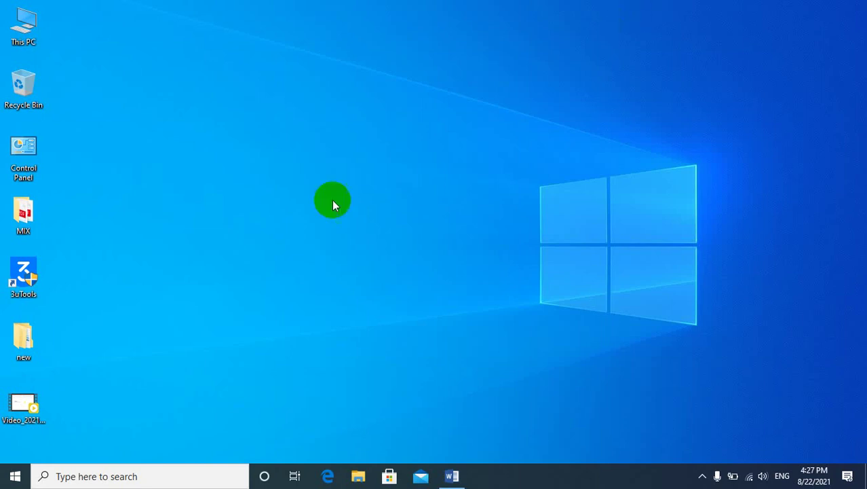
double_click(24, 146)
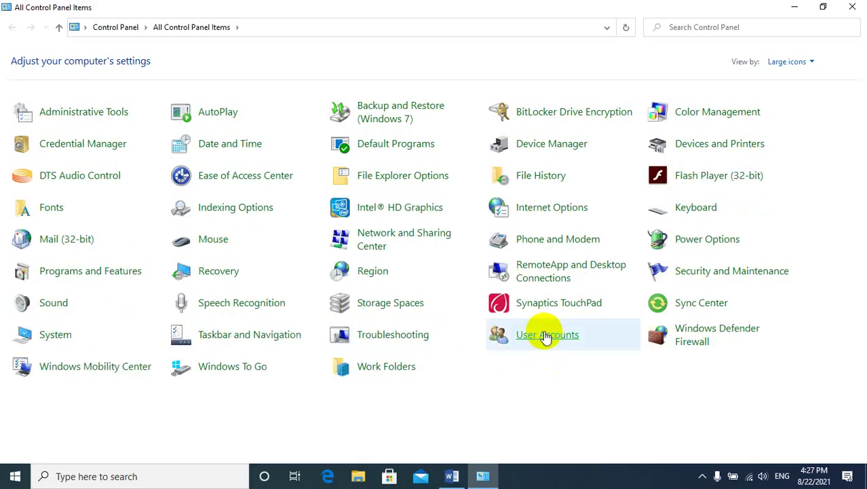
click(543, 333)
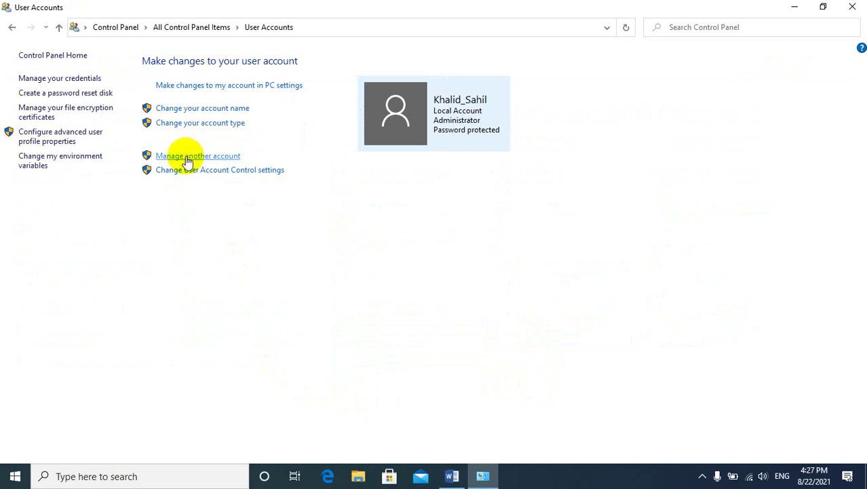
click(186, 160)
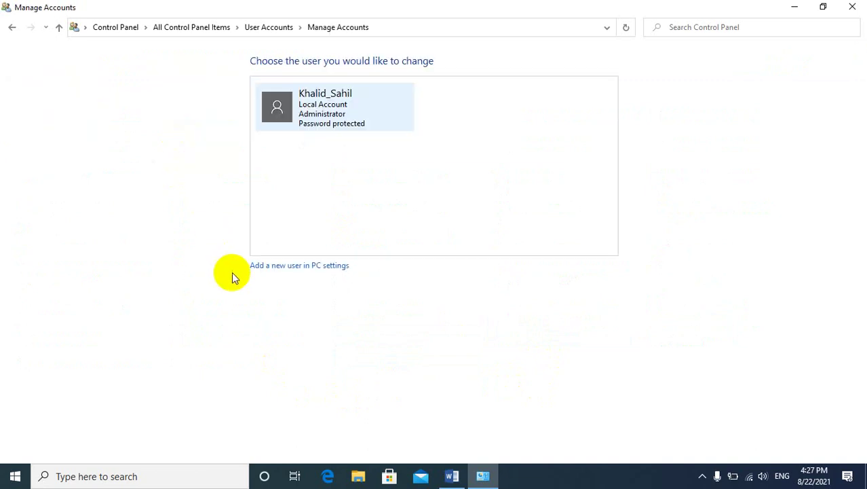
click(330, 99)
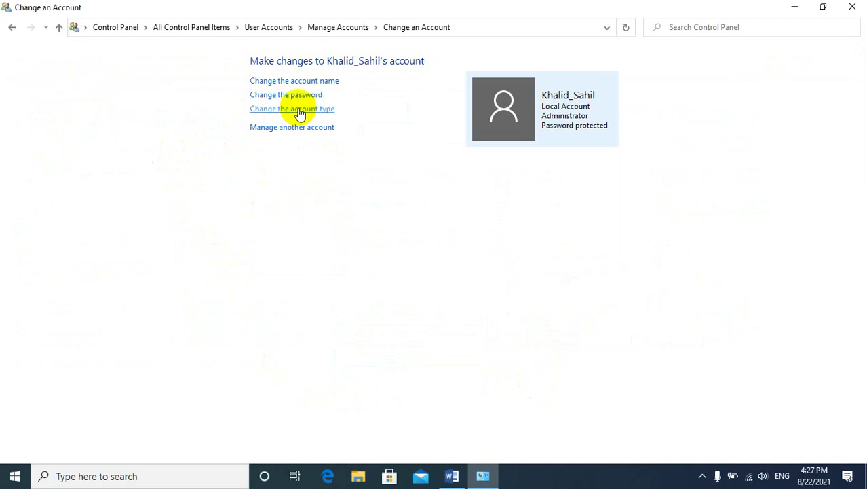
click(305, 95)
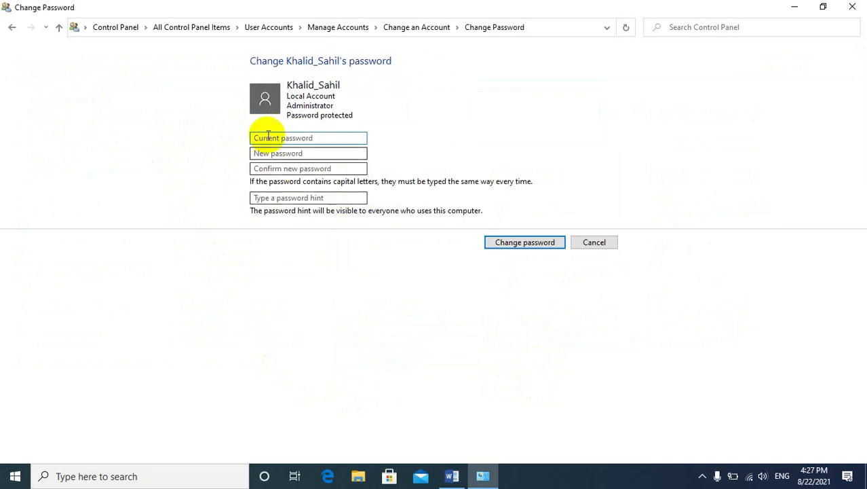
click(319, 141)
click(306, 153)
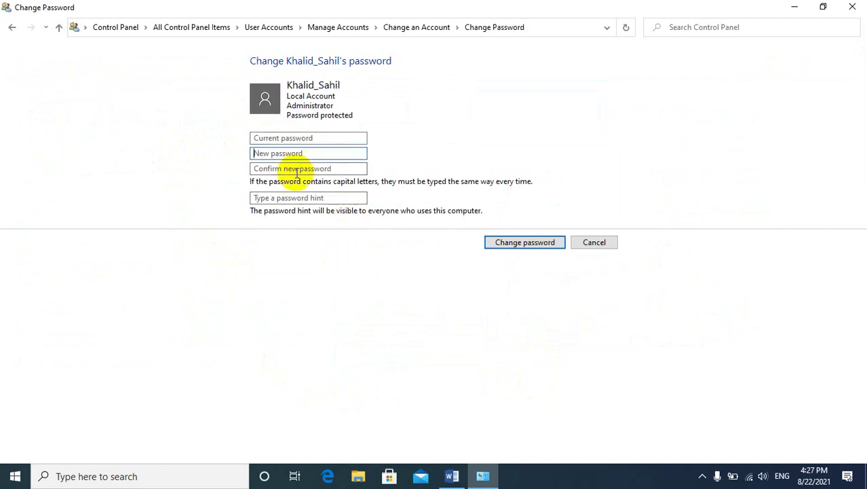
click(300, 169)
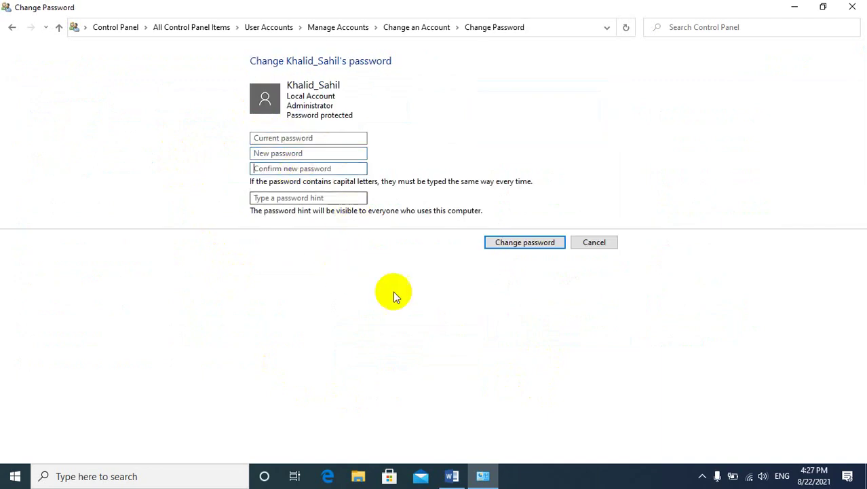
click(857, 16)
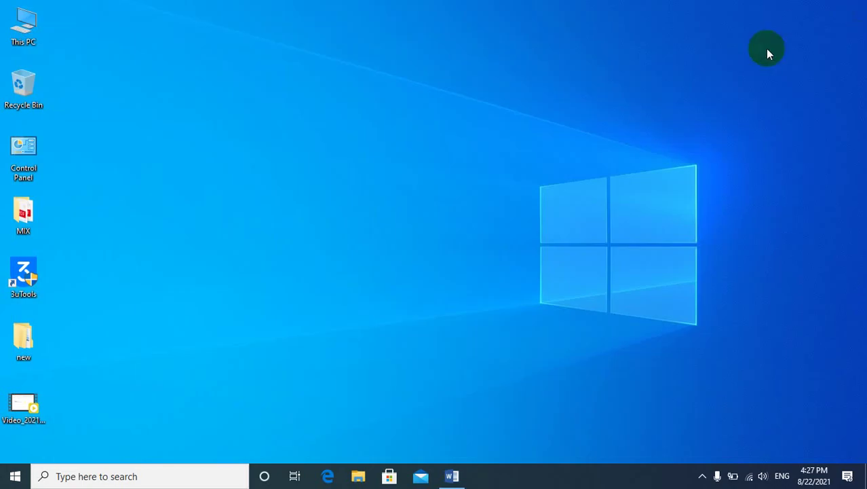
Open Computer Management from This PC and list the local user accounts under Local Users and Groups.
right_click(28, 24)
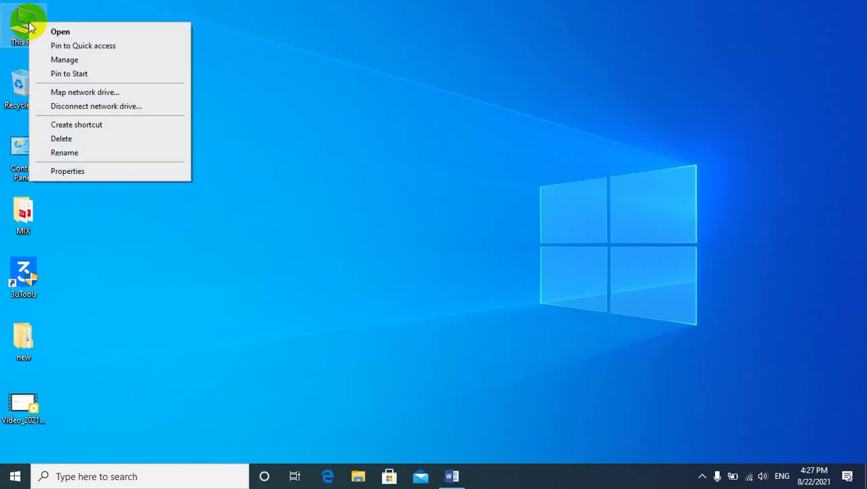
click(63, 60)
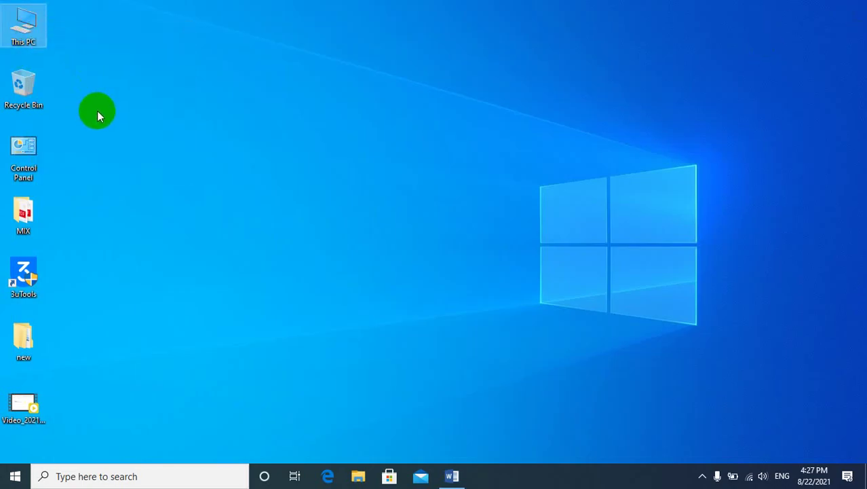
right_click(39, 32)
click(92, 74)
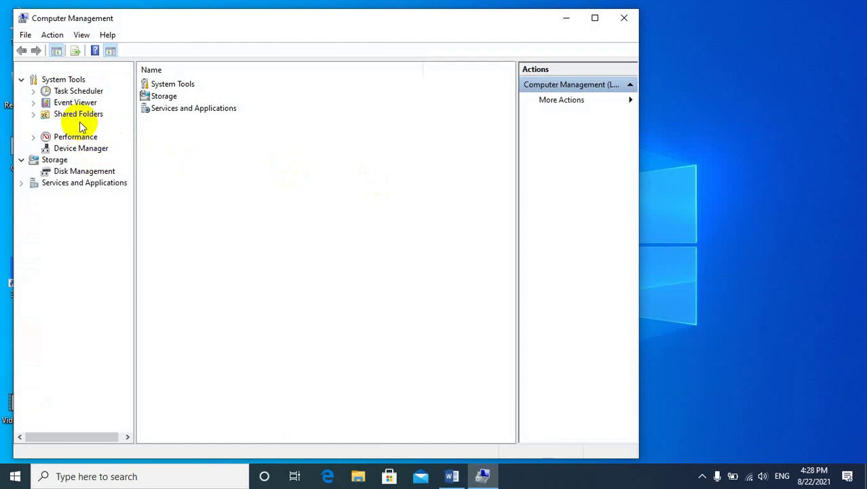
click(80, 126)
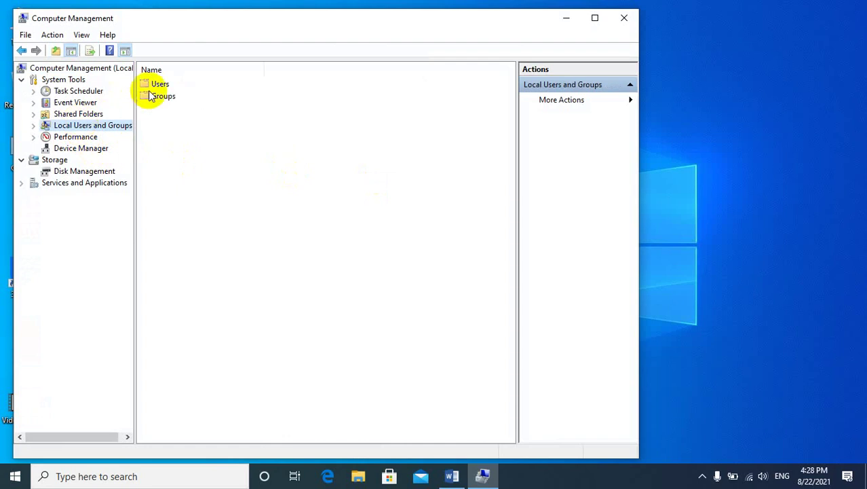
double_click(155, 84)
Start Set Password on the account, accept the data-loss warning, and enter the new password twice.
right_click(154, 123)
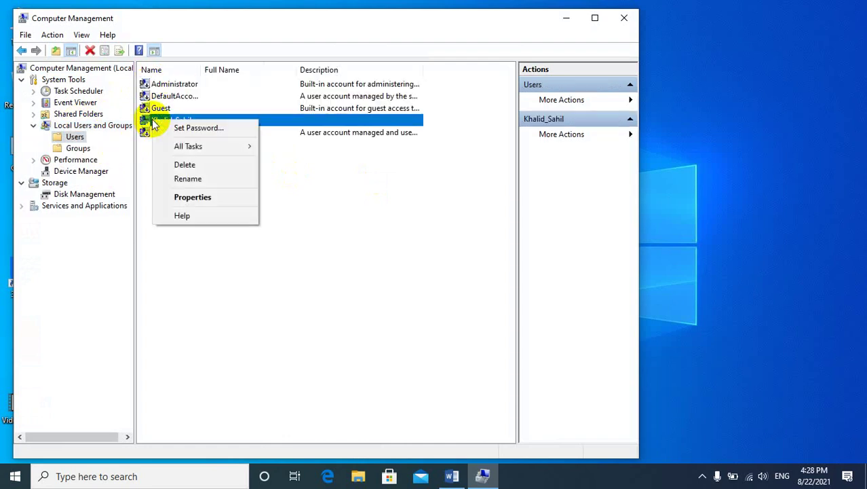
click(184, 127)
click(272, 304)
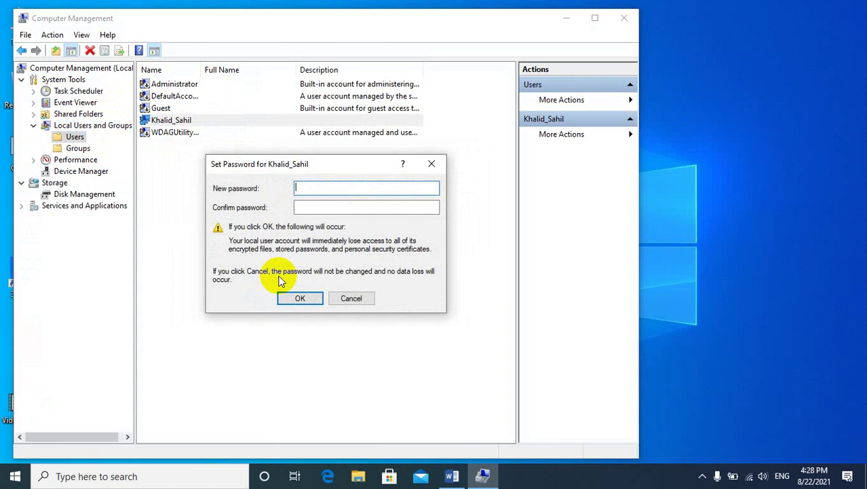
text(•••)
key(Tab)
text(•••••••)
key(Return)
key(Return)
text(•)
text(•••)
Re-enter the confirmation after the mismatch error, accept the new password, and close Computer Management.
key(Tab)
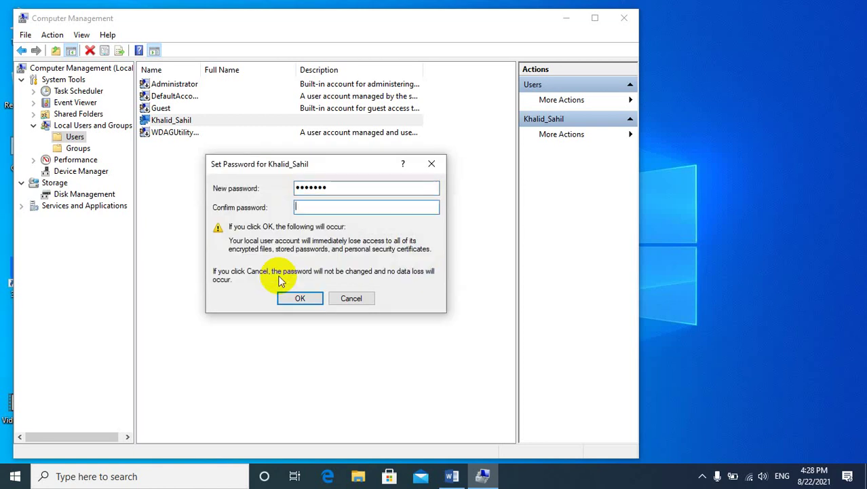
text(•••••••)
key(Return)
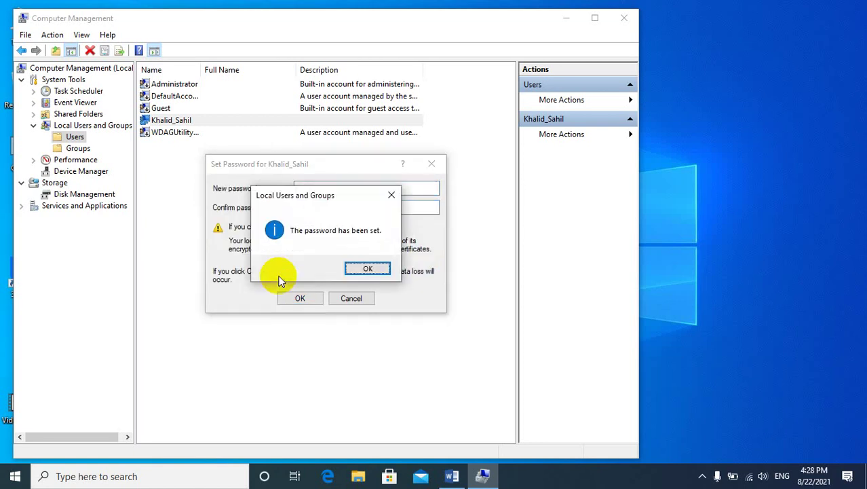
key(Return)
click(619, 19)
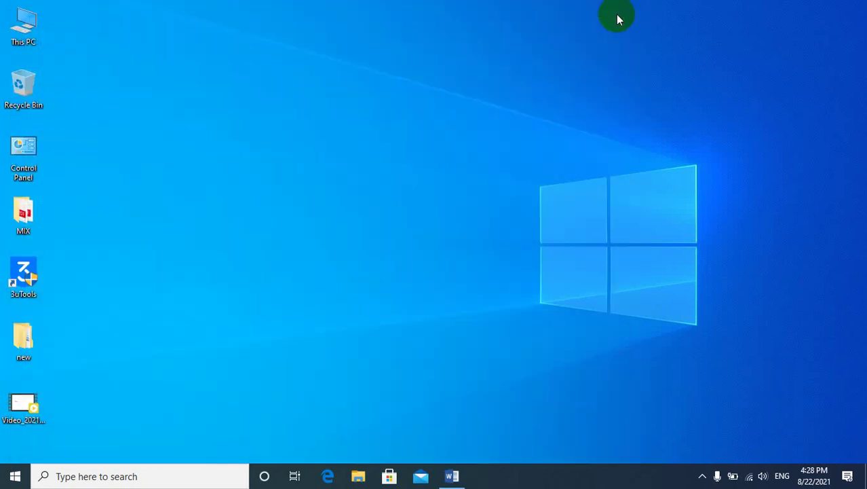